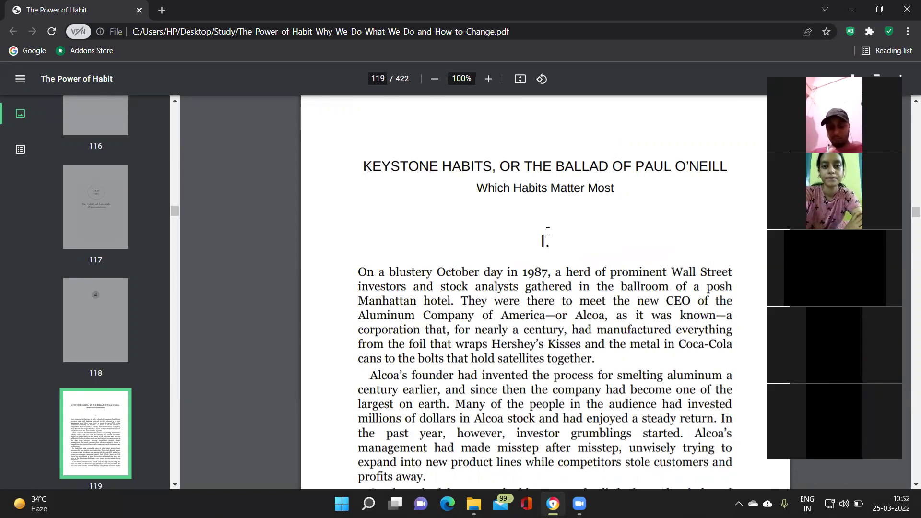
{"action": "scroll", "coordinate": [548, 232], "scroll_direction": "up", "scroll_amount": 3}
{"action": "scroll", "coordinate": [547, 232], "scroll_direction": "up", "scroll_amount": 3}
{"action": "scroll", "coordinate": [548, 231], "scroll_direction": "down", "scroll_amount": 3}
{"action": "scroll", "coordinate": [548, 231], "scroll_direction": "up", "scroll_amount": 4}
{"action": "scroll", "coordinate": [548, 231], "scroll_direction": "up", "scroll_amount": 5}
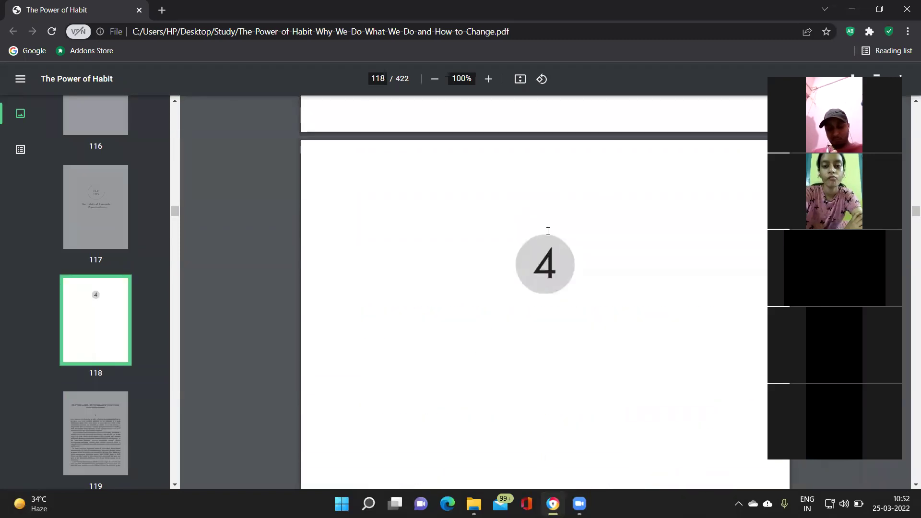
{"action": "scroll", "coordinate": [548, 231], "scroll_direction": "down", "scroll_amount": 8}
{"action": "scroll", "coordinate": [548, 231], "scroll_direction": "down", "scroll_amount": 4}
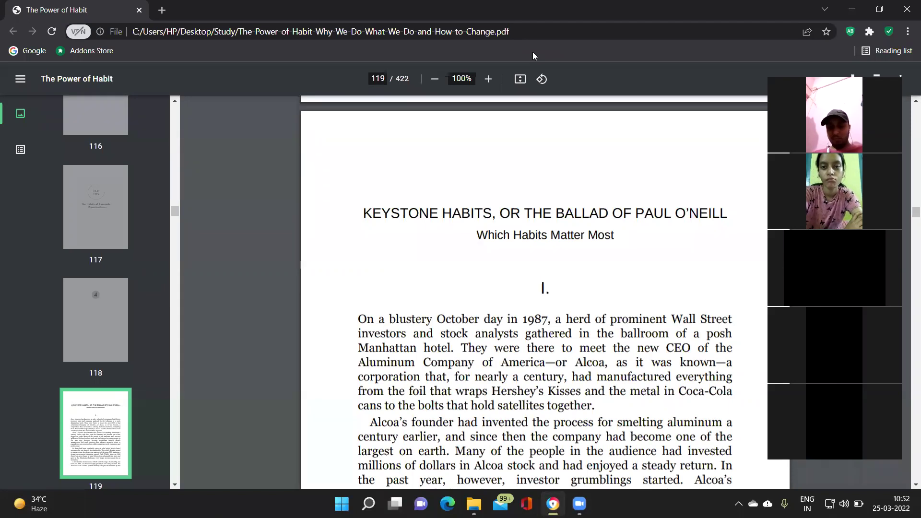
Close The Power of Habit PDF and open the CIMAGE College Gmail inbox.
{"action": "left_click", "coordinate": [138, 10]}
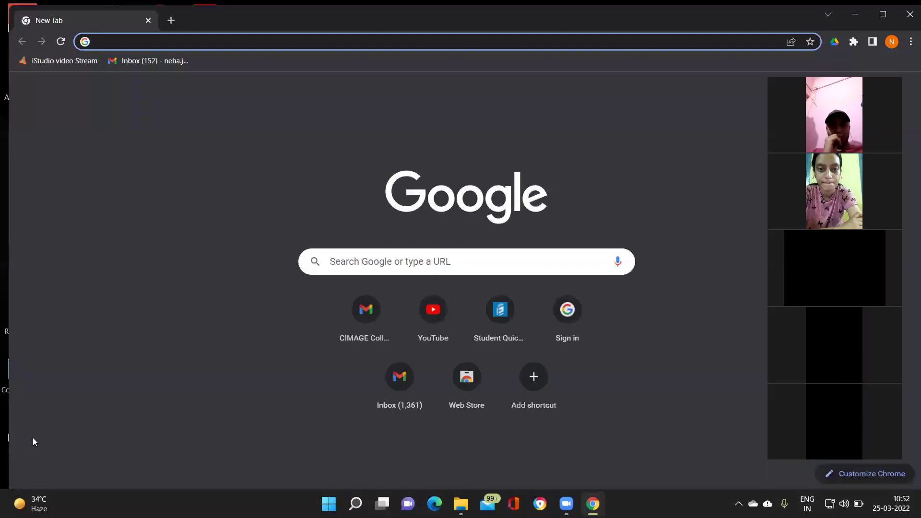
{"action": "left_click", "coordinate": [367, 314]}
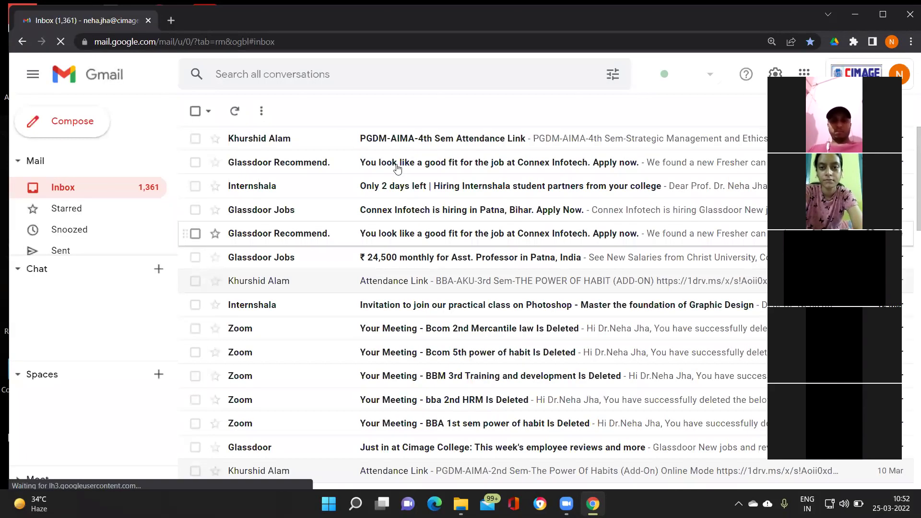
Search the mailbox by the sender's first name and open the Attendance Link message listing the BBA-AKU-1st Sem batches.
{"action": "left_click", "coordinate": [379, 79]}
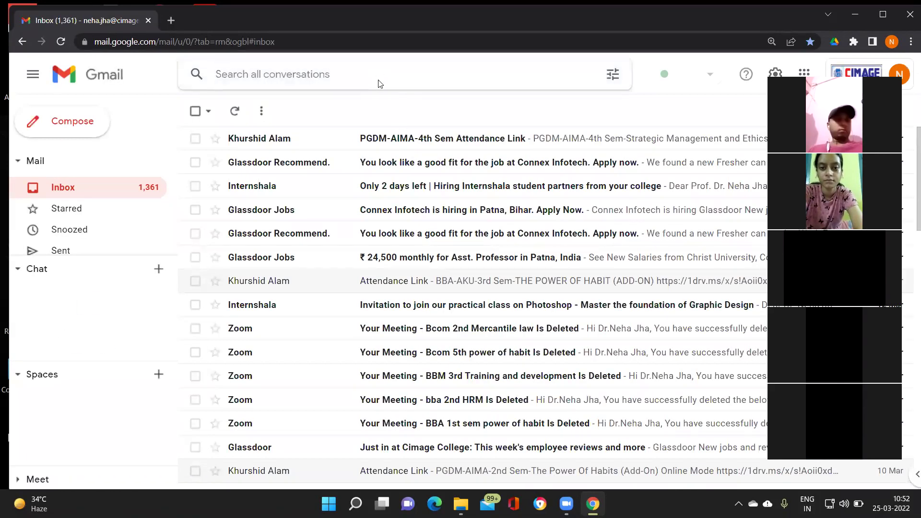
{"action": "type", "text": "khurshid"}
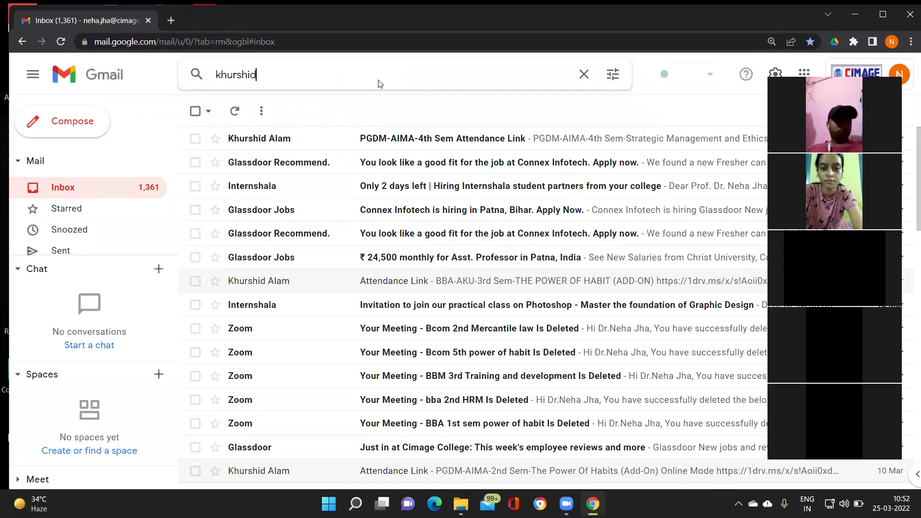
{"action": "key", "text": "Return"}
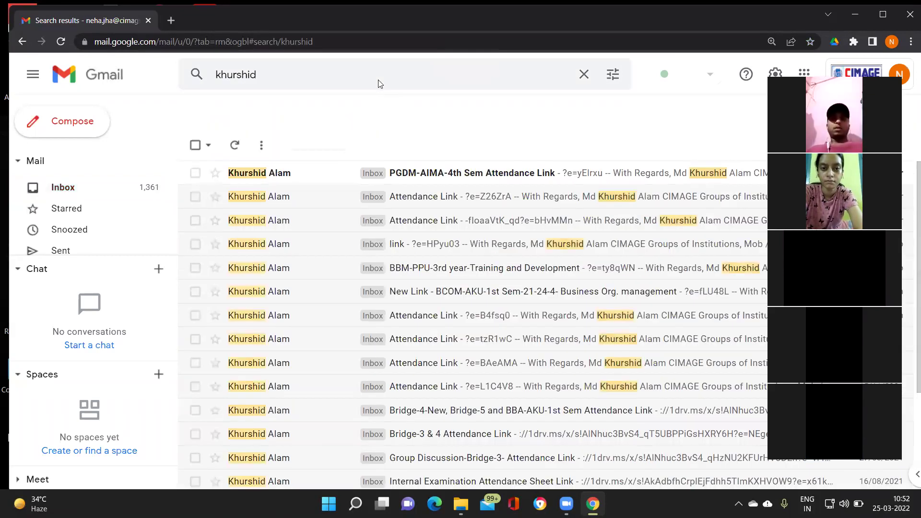
{"action": "left_click", "coordinate": [510, 322]}
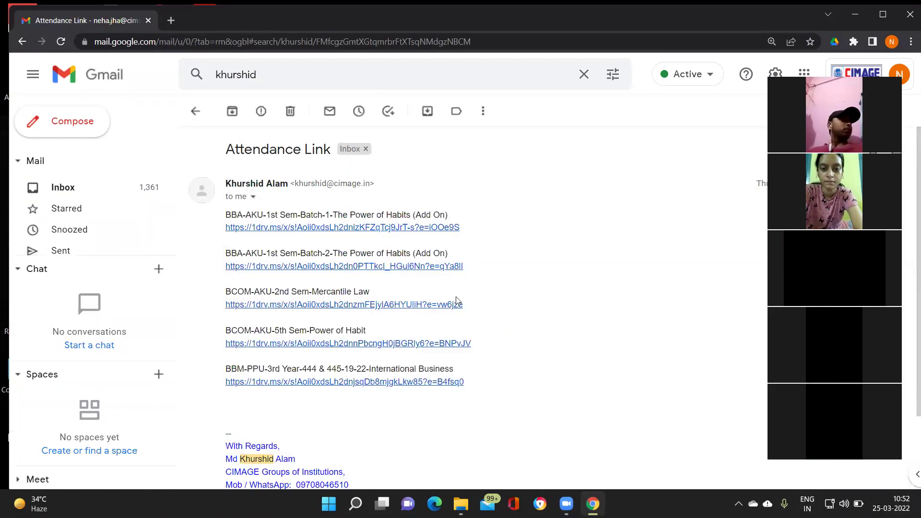
Open the BBA-AKU-1st Sem-Batch-2 Power of Habits attendance workbook and switch it to editing mode.
{"action": "left_click", "coordinate": [377, 267]}
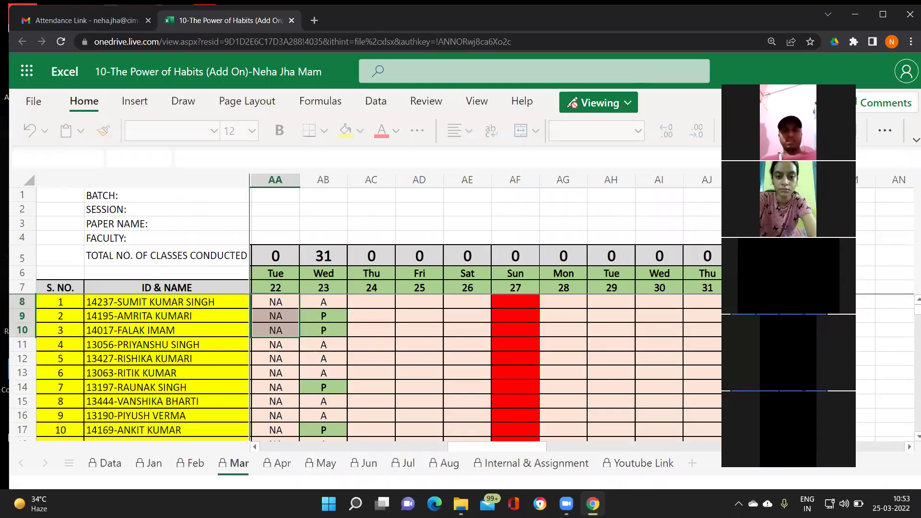
{"action": "left_click", "coordinate": [909, 447]}
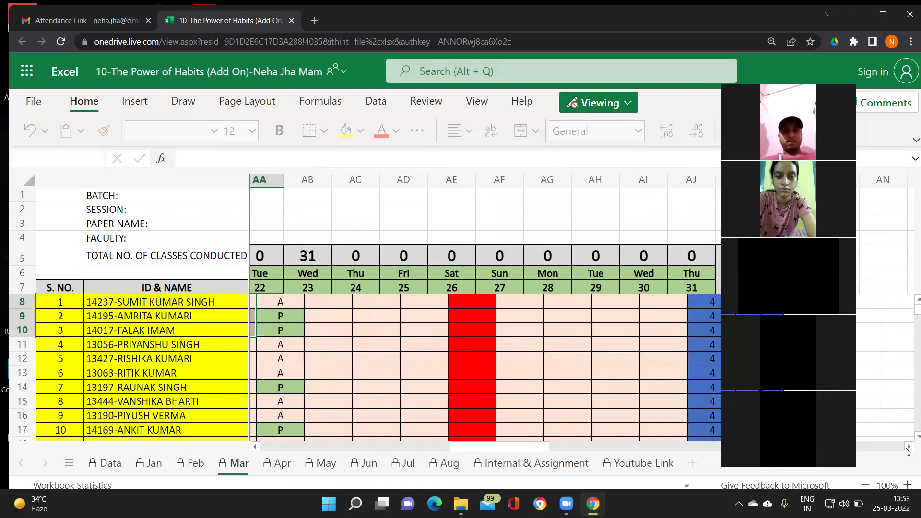
{"action": "left_click", "coordinate": [908, 448]}
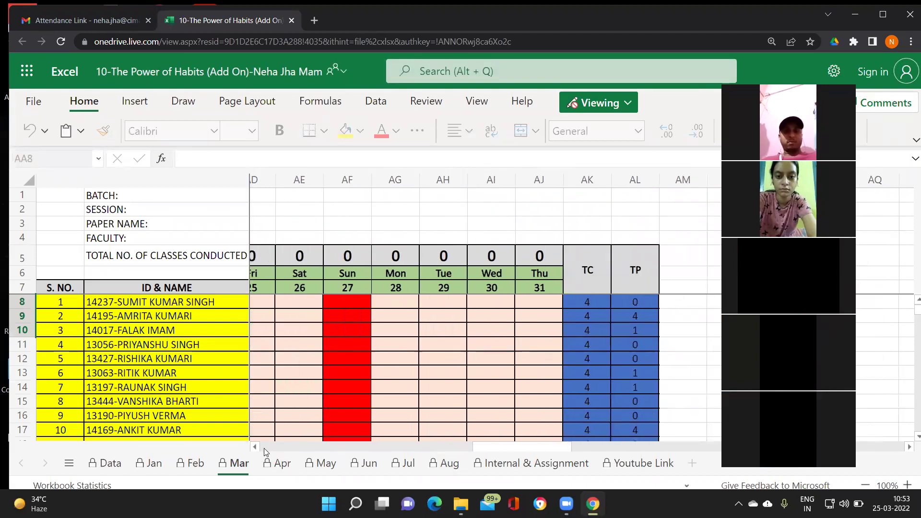
{"action": "left_click", "coordinate": [255, 447]}
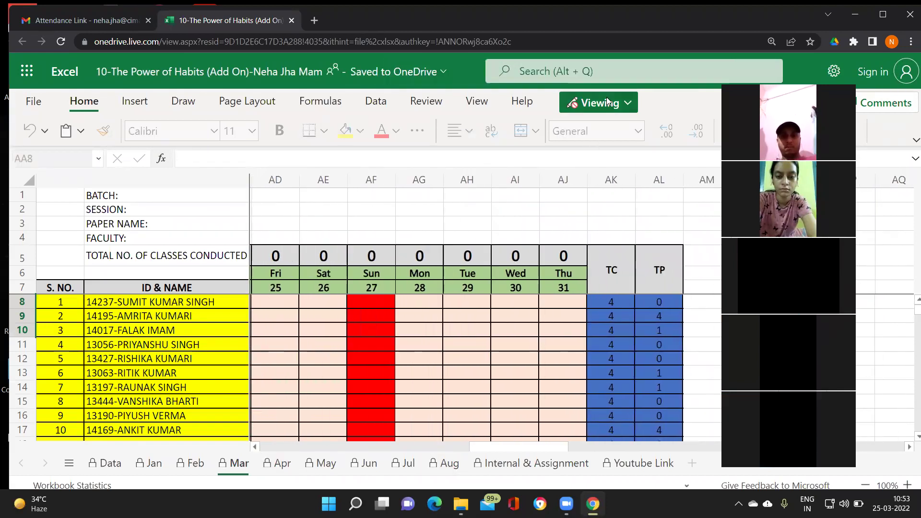
{"action": "left_click", "coordinate": [607, 103]}
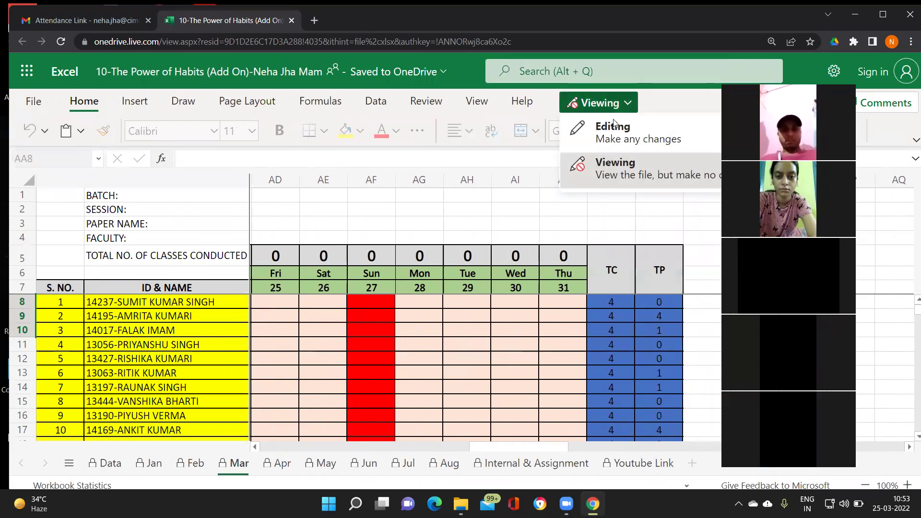
{"action": "left_click", "coordinate": [618, 133]}
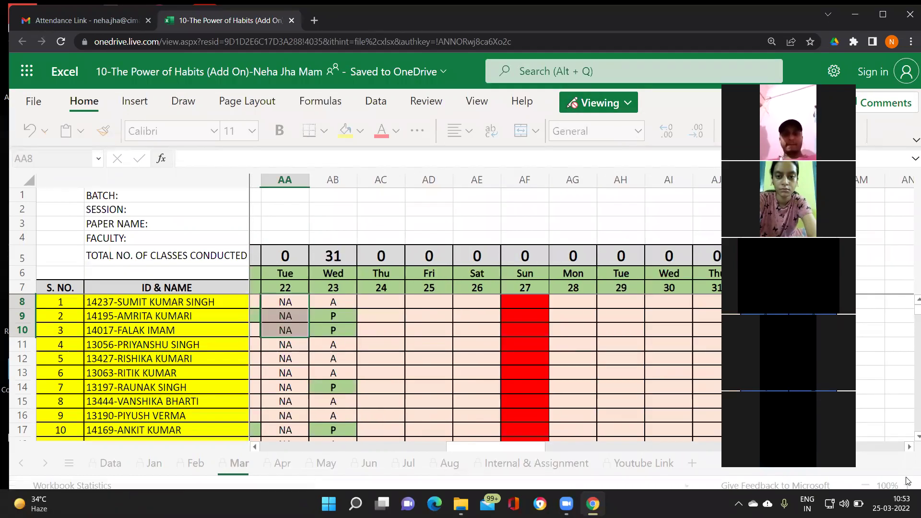
Enter A for the first three students under Friday 25 on the Mar sheet, cells AD8 to AD10.
{"action": "left_click", "coordinate": [908, 449]}
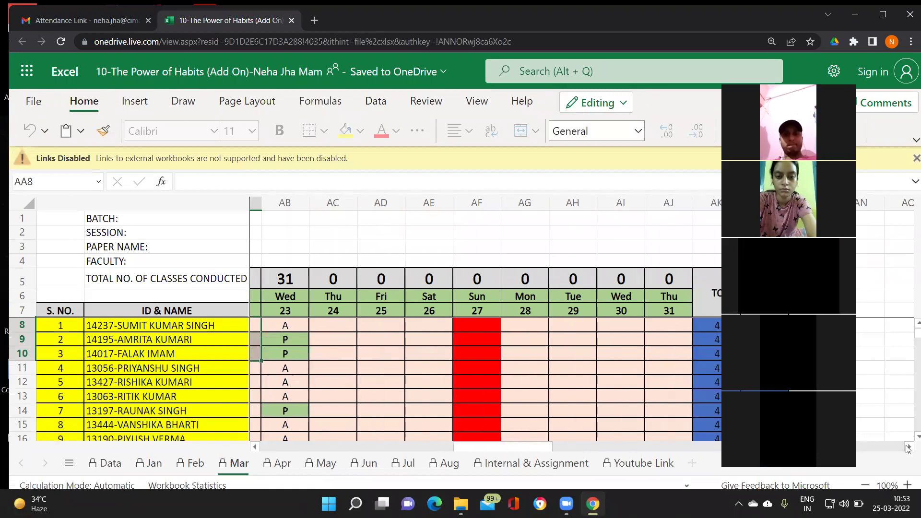
{"action": "left_click", "coordinate": [908, 449]}
{"action": "left_click", "coordinate": [908, 449]}
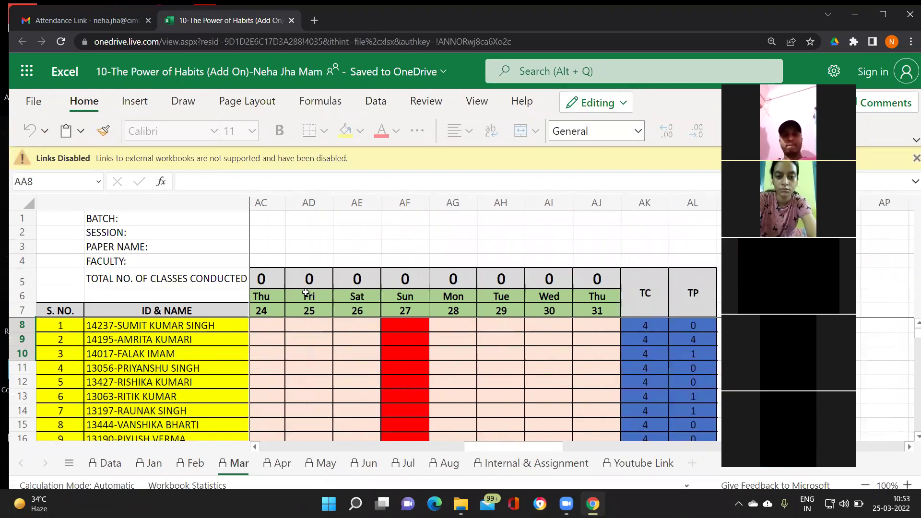
{"action": "left_click", "coordinate": [305, 326]}
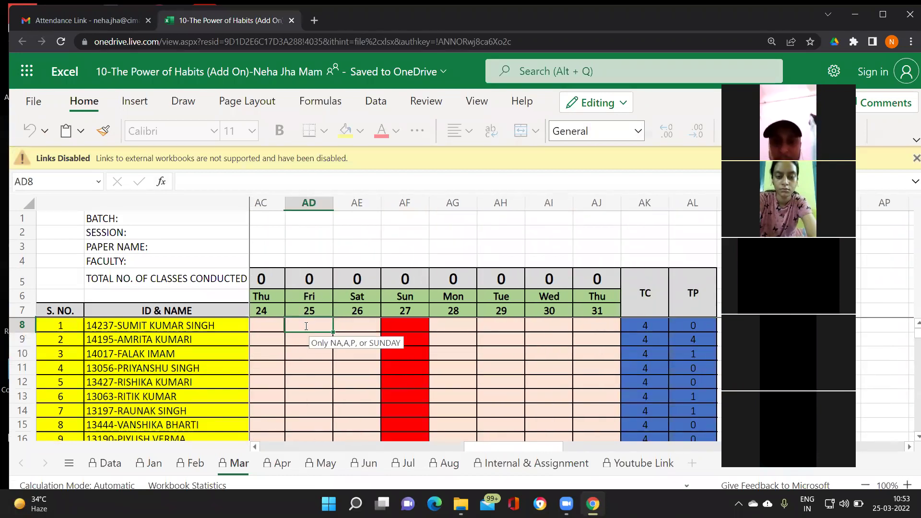
{"action": "type", "text": "A"}
{"action": "key", "text": "Return"}
{"action": "type", "text": "A"}
{"action": "key", "text": "Return"}
{"action": "type", "text": "A"}
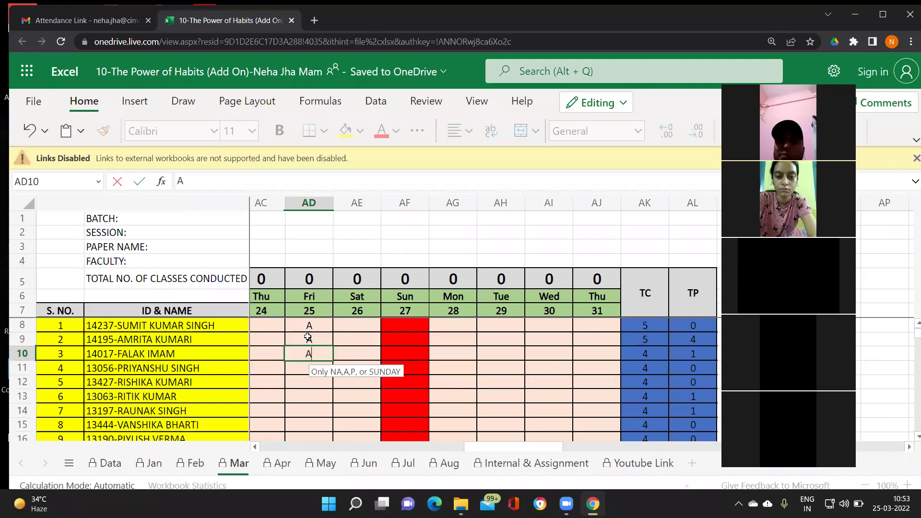
Fill the A mark down the Friday 25 column for all listed students, from AD8 to AD121.
{"action": "left_click_drag", "start_coordinate": [311, 331], "coordinate": [323, 355]}
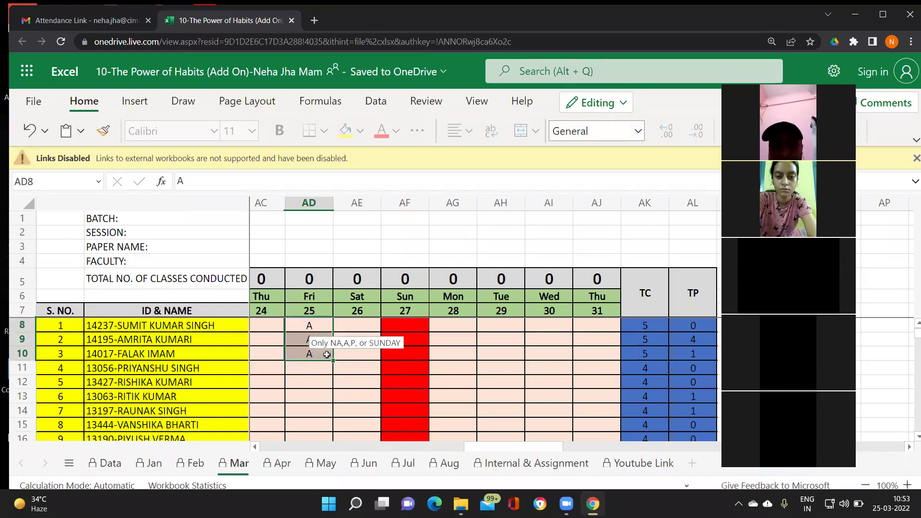
{"action": "mouse_move", "coordinate": [325, 442]}
{"action": "left_mouse_down"}
{"action": "mouse_move", "coordinate": [326, 477]}
{"action": "mouse_move", "coordinate": [370, 255]}
{"action": "mouse_move", "coordinate": [364, 406]}
{"action": "left_mouse_up"}
{"action": "key", "text": "ctrl+d"}
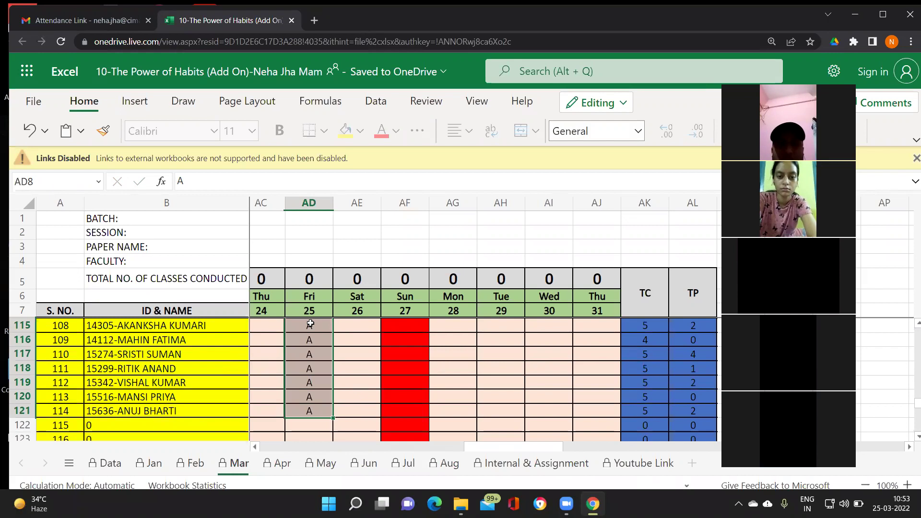
Mark the student at serial number 2 present for Friday 25 by setting AD9 to P.
{"action": "scroll", "coordinate": [314, 339], "scroll_direction": "up", "scroll_amount": 12}
{"action": "scroll", "coordinate": [314, 340], "scroll_direction": "up", "scroll_amount": 20}
{"action": "scroll", "coordinate": [307, 331], "scroll_direction": "right", "scroll_amount": 1}
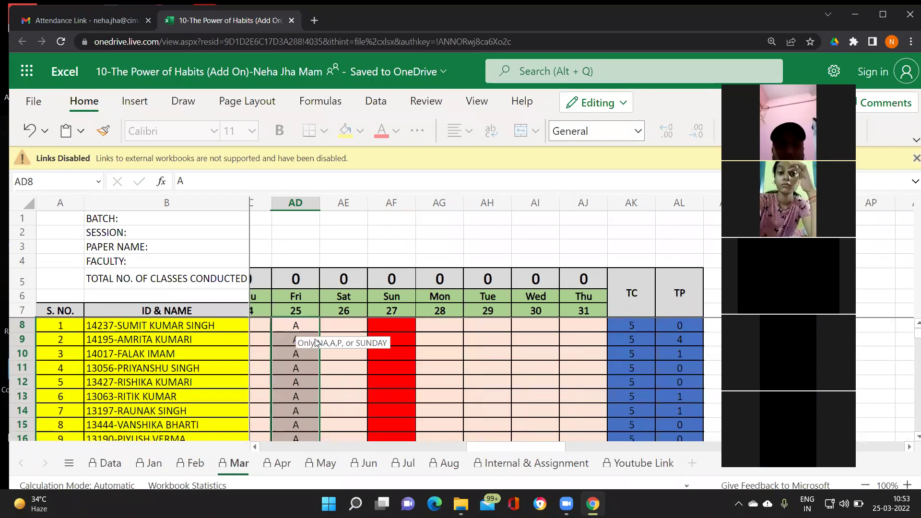
{"action": "left_click", "coordinate": [301, 321]}
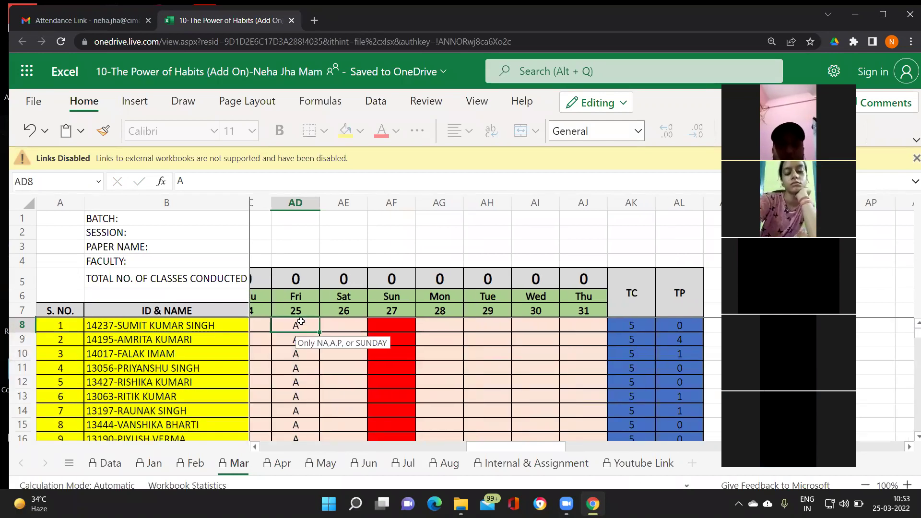
{"action": "key", "text": "Down"}
{"action": "type", "text": "P"}
{"action": "key", "text": "Return"}
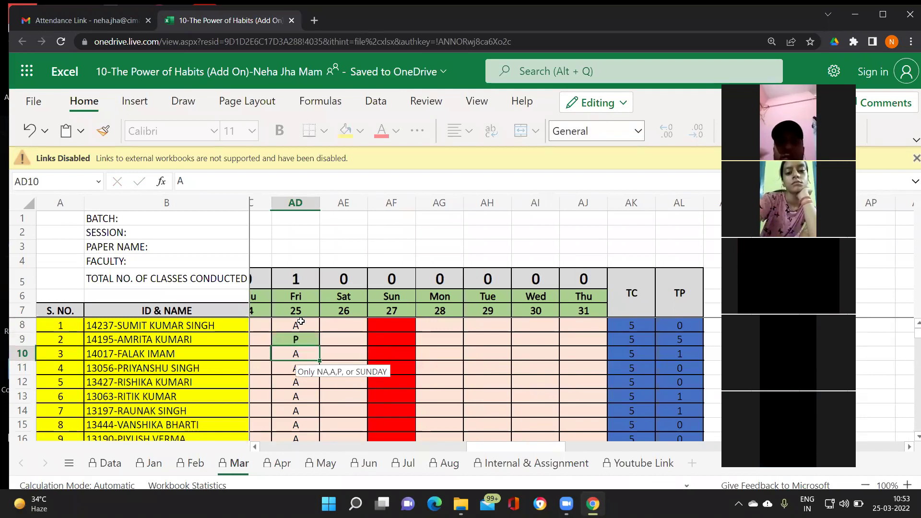
Set the Friday 25 attendance of the student at serial number 6 to P in AD13.
{"action": "key", "text": "Down"}
{"action": "key", "text": "Down"}
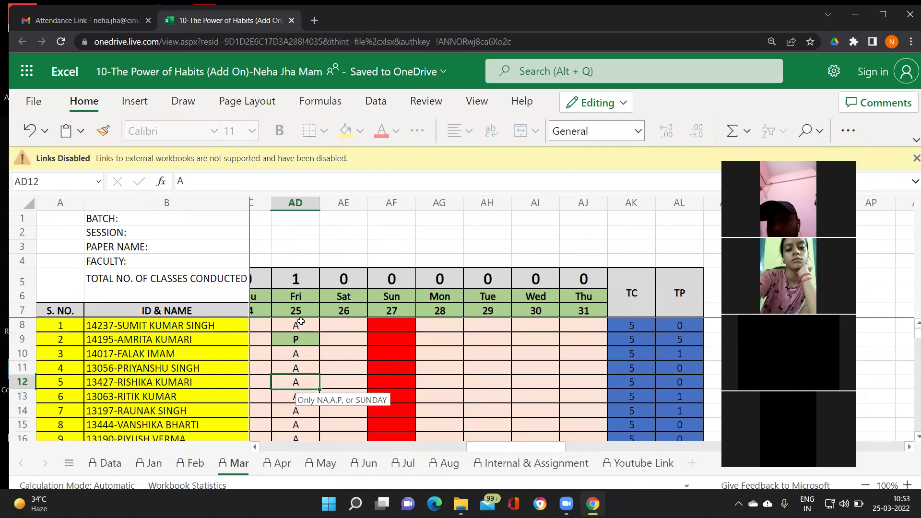
{"action": "key", "text": "Down"}
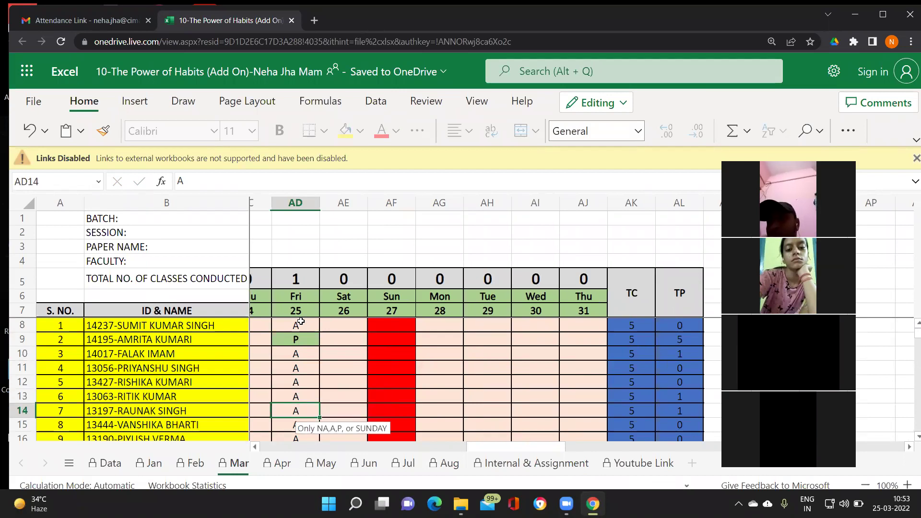
{"action": "type", "text": "P"}
{"action": "key", "text": "Return"}
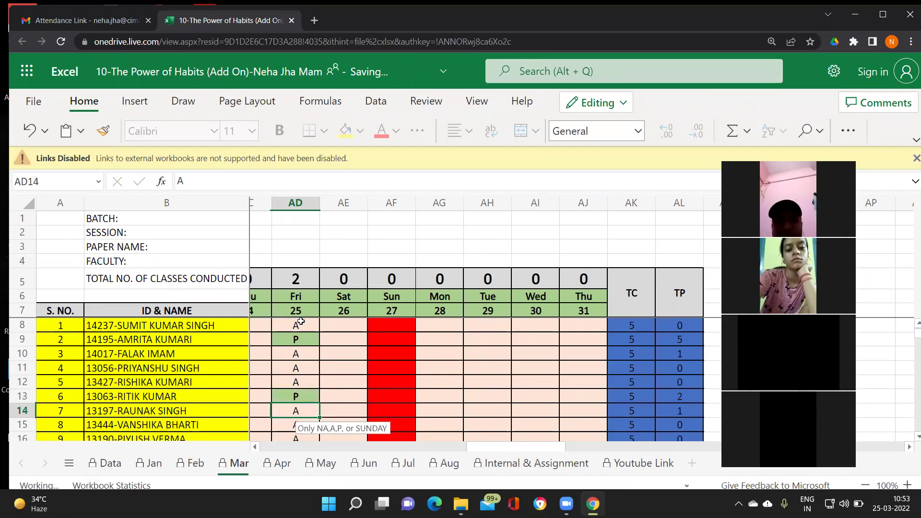
Set the Friday 25 attendance of the student at serial number 11 to P in AD18.
{"action": "key", "text": "Down"}
{"action": "key", "text": "Down"}
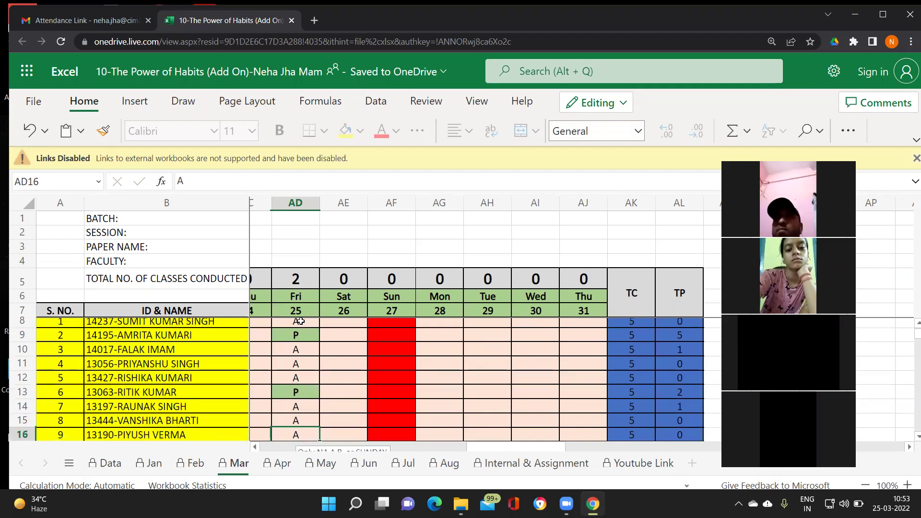
{"action": "key", "text": "Down"}
{"action": "key", "text": "Down"}
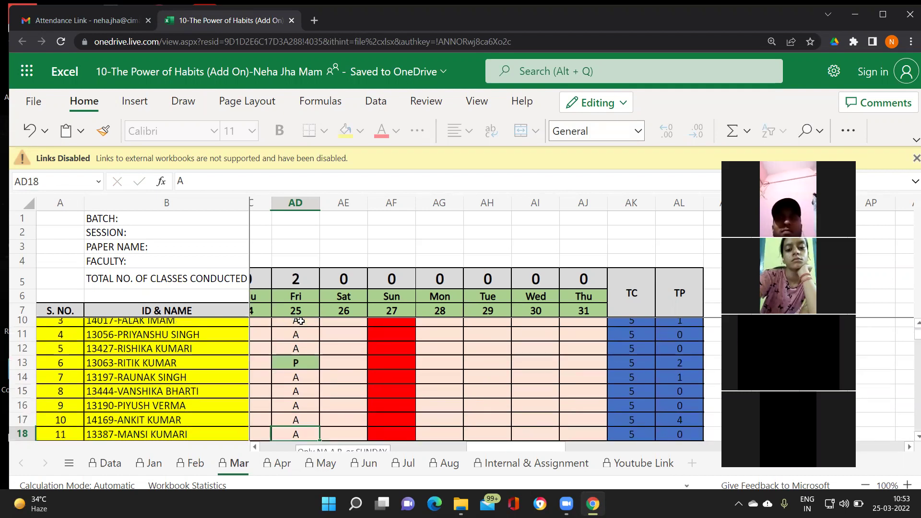
{"action": "type", "text": "P"}
{"action": "key", "text": "Return"}
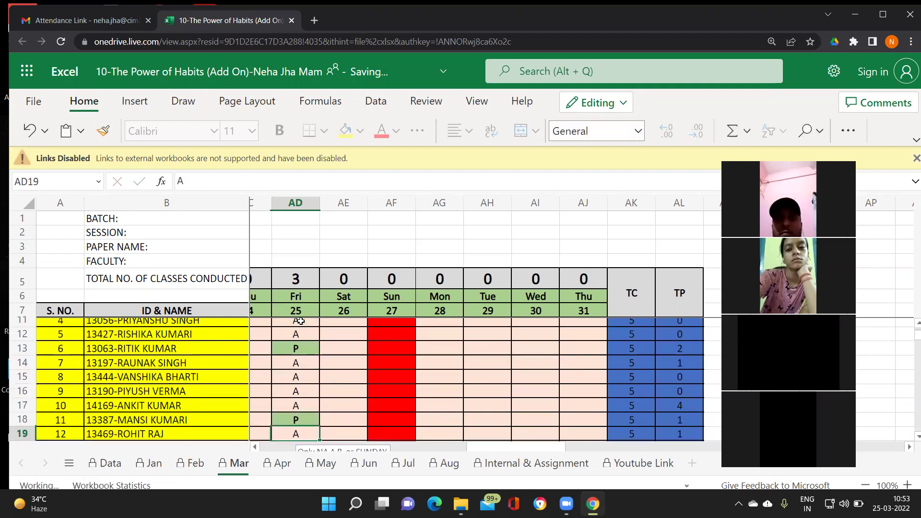
Mark the student at serial number 26 present for Friday 25 by setting AD33 to P.
{"action": "key", "text": "Down"}
{"action": "key", "text": "Down"}
{"action": "key", "text": "Down"}
{"action": "key", "text": "Down"}
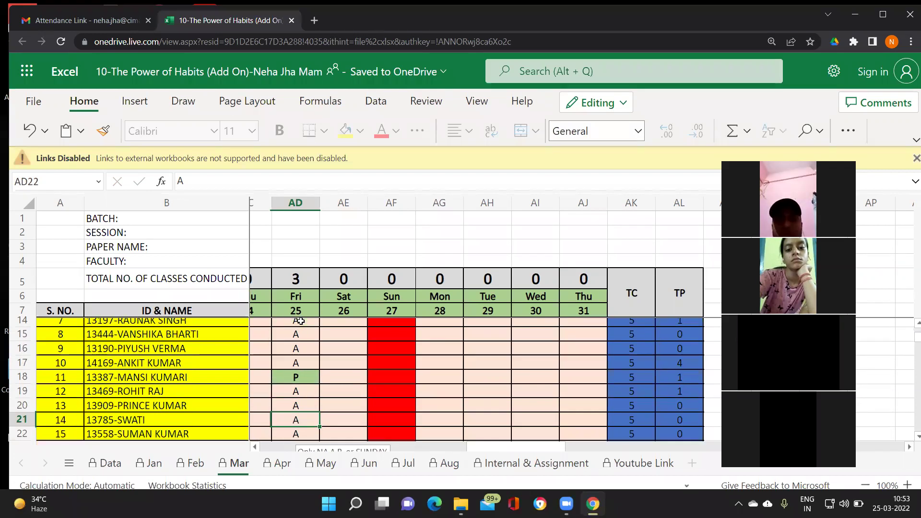
{"action": "key", "text": "Down"}
{"action": "key", "text": "Down"}
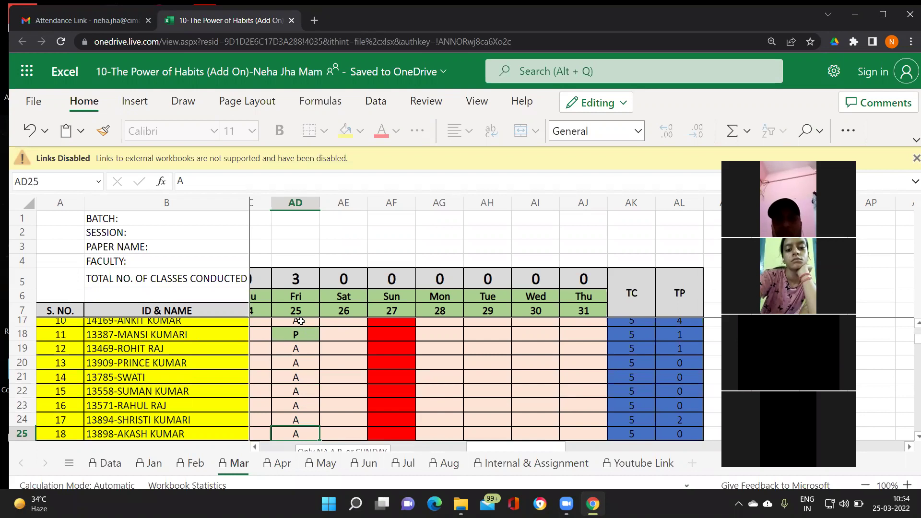
{"action": "key", "text": "Down"}
{"action": "key", "text": "Down"}
{"action": "key", "text": "Down"}
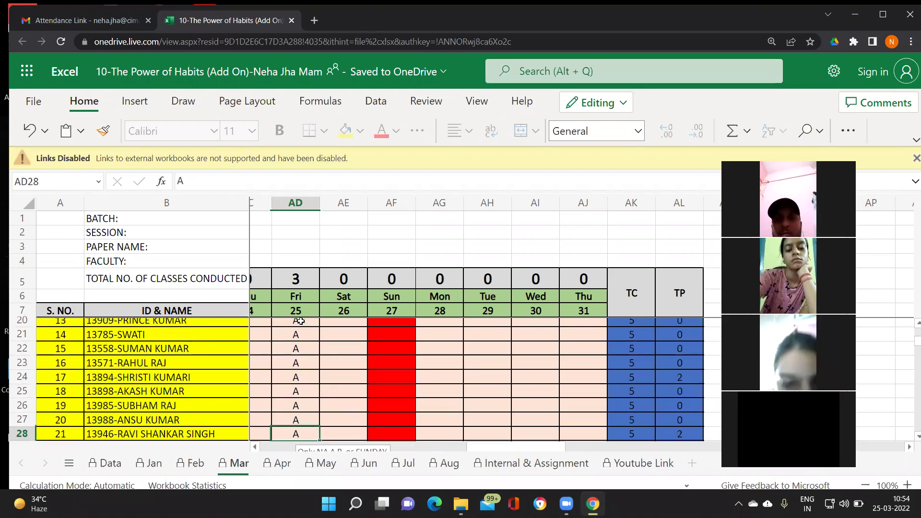
{"action": "key", "text": "Down"}
{"action": "key", "text": "Down"}
{"action": "key", "text": "Down"}
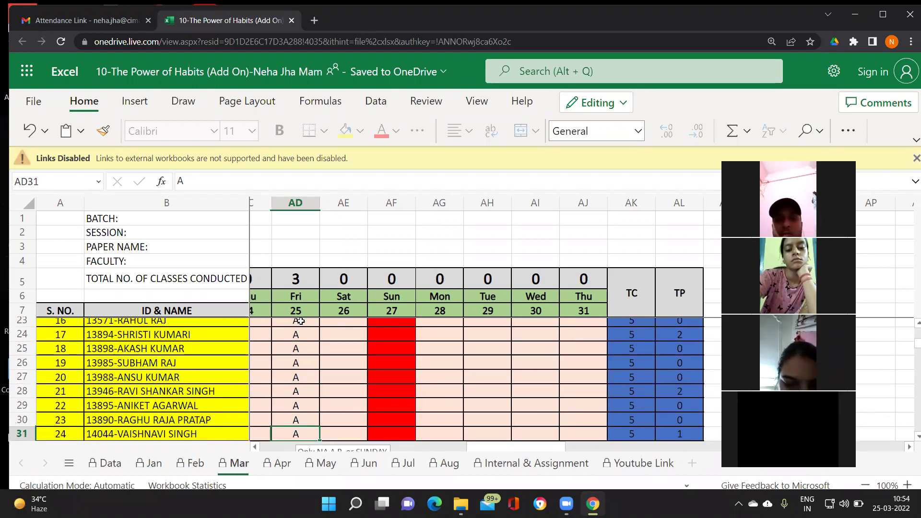
{"action": "key", "text": "Down"}
{"action": "key", "text": "Down"}
{"action": "key", "text": "Down"}
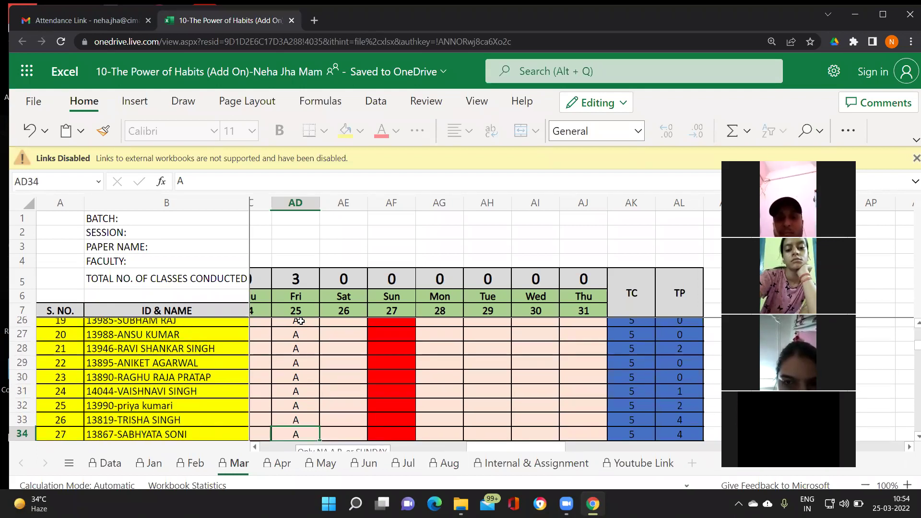
{"action": "key", "text": "Up"}
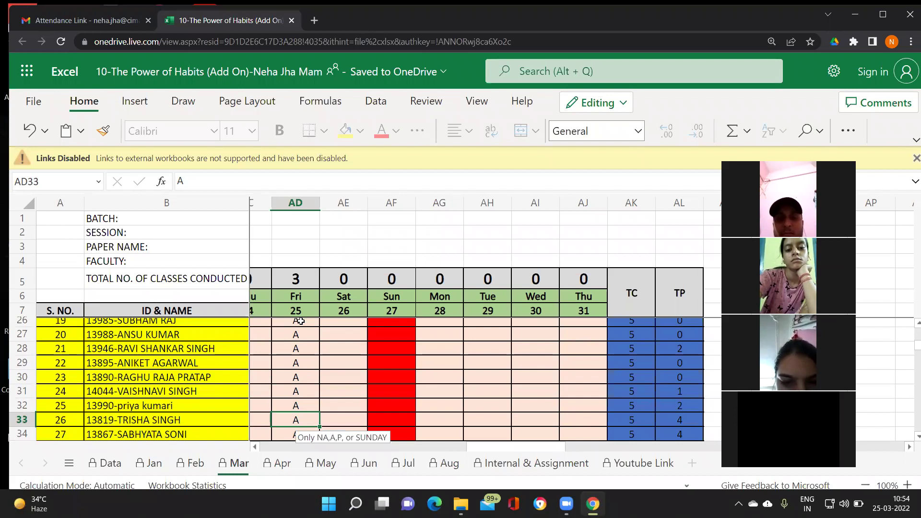
{"action": "type", "text": "P"}
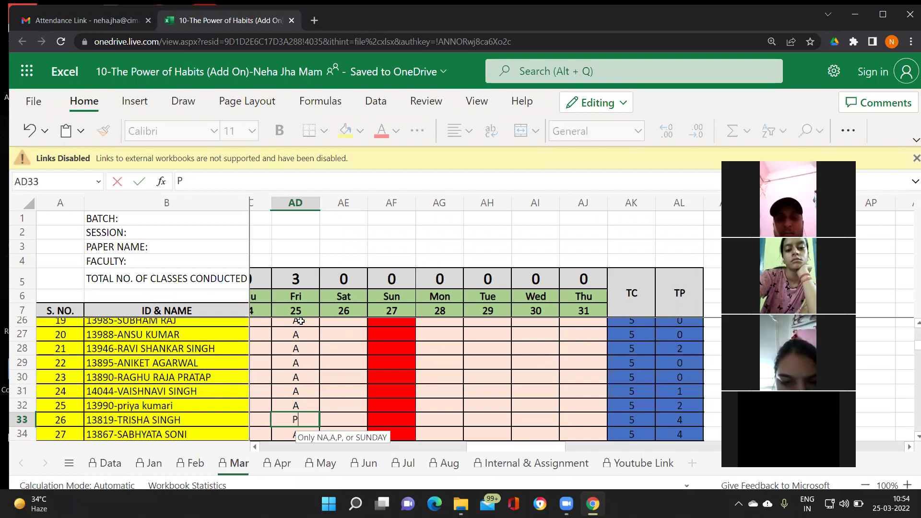
{"action": "key", "text": "Up"}
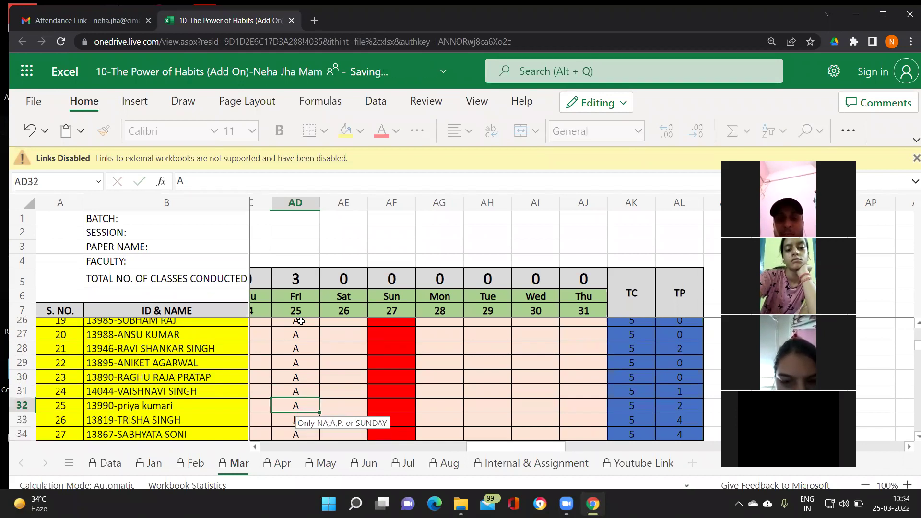
Set the Friday 25 attendance of the students at serial numbers 25 and 27 to P in AD32 and AD34.
{"action": "type", "text": "P"}
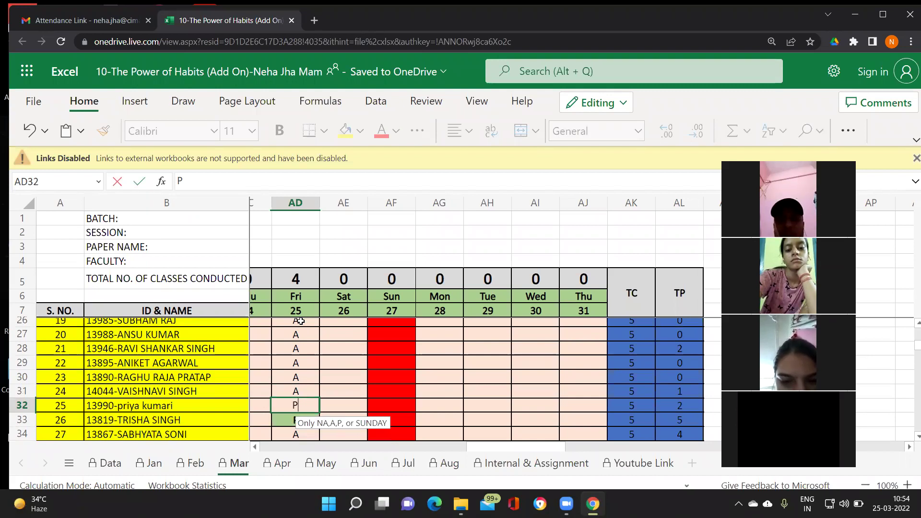
{"action": "key", "text": "Return"}
{"action": "key", "text": "Return"}
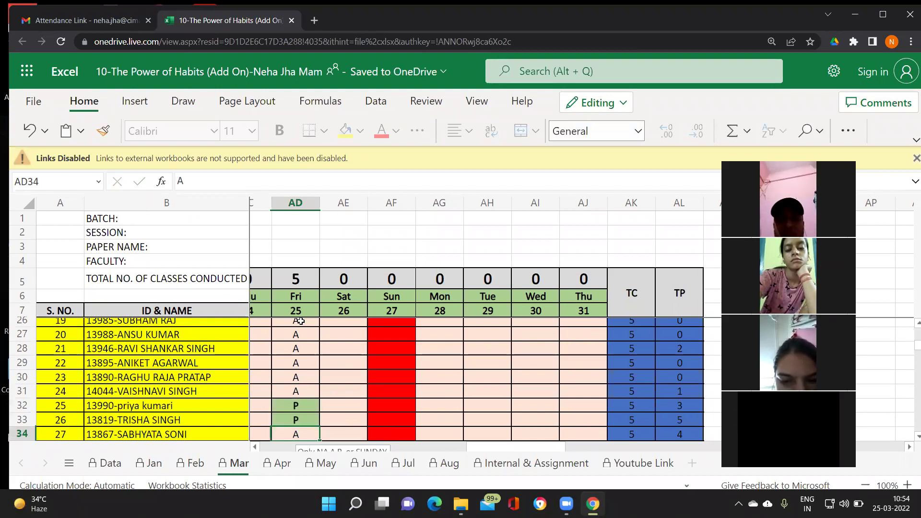
{"action": "type", "text": "P"}
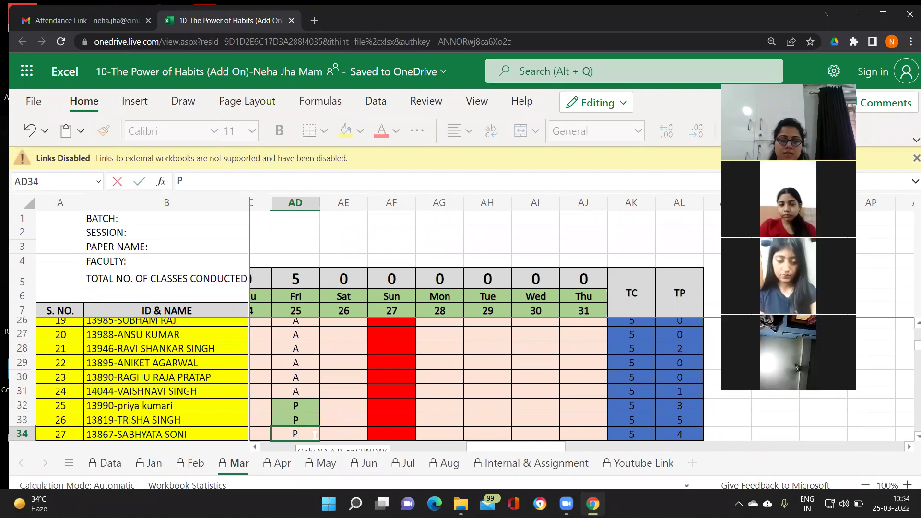
{"action": "key", "text": "Return"}
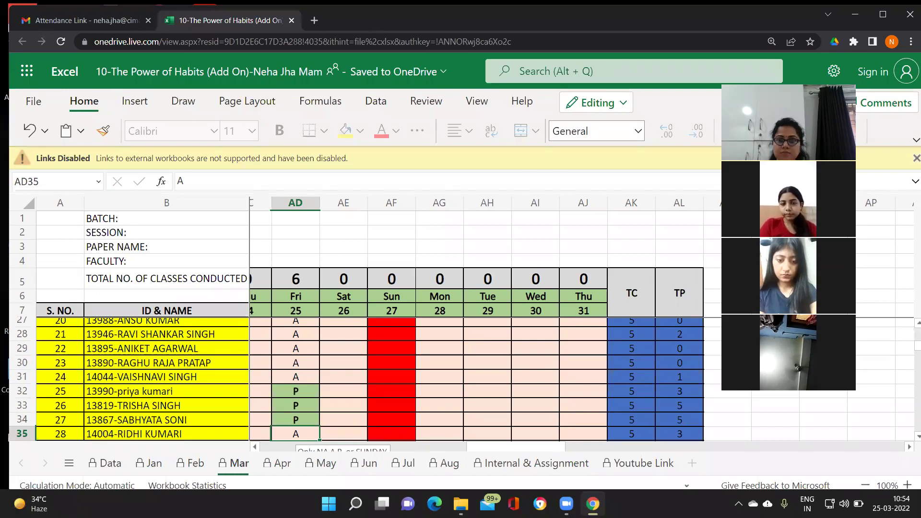
Mark the students at serial numbers 29 and 30 present for Friday 25 by setting AD36 and AD37 to P.
{"action": "key", "text": "Return"}
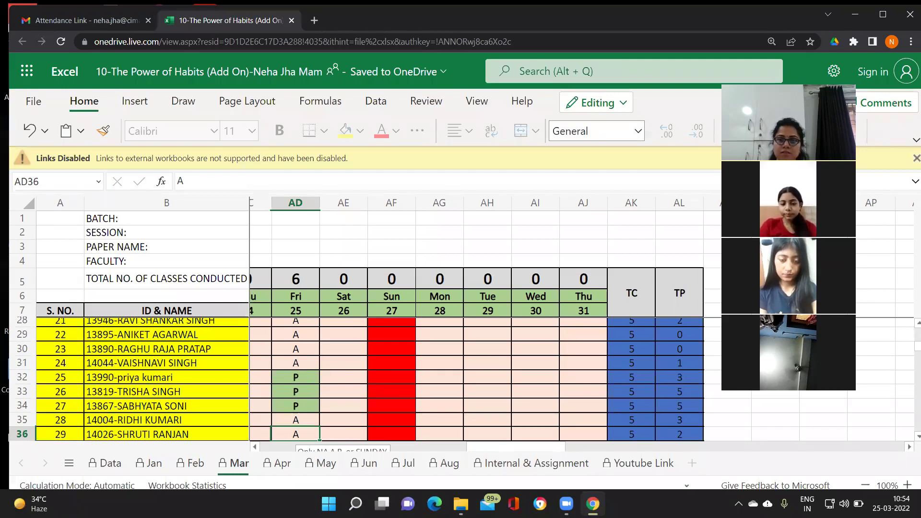
{"action": "key", "text": "Return"}
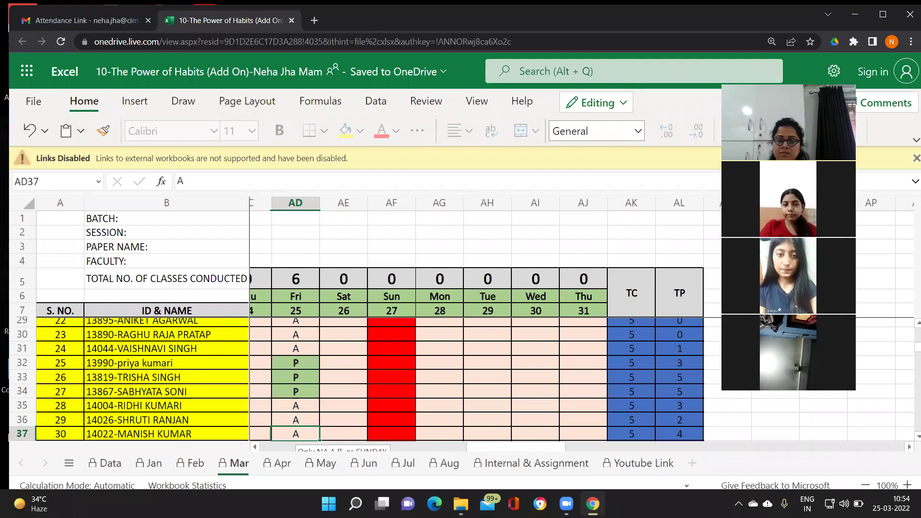
{"action": "left_click", "coordinate": [295, 420]}
{"action": "type", "text": "P"}
{"action": "key", "text": "Return"}
{"action": "type", "text": "P"}
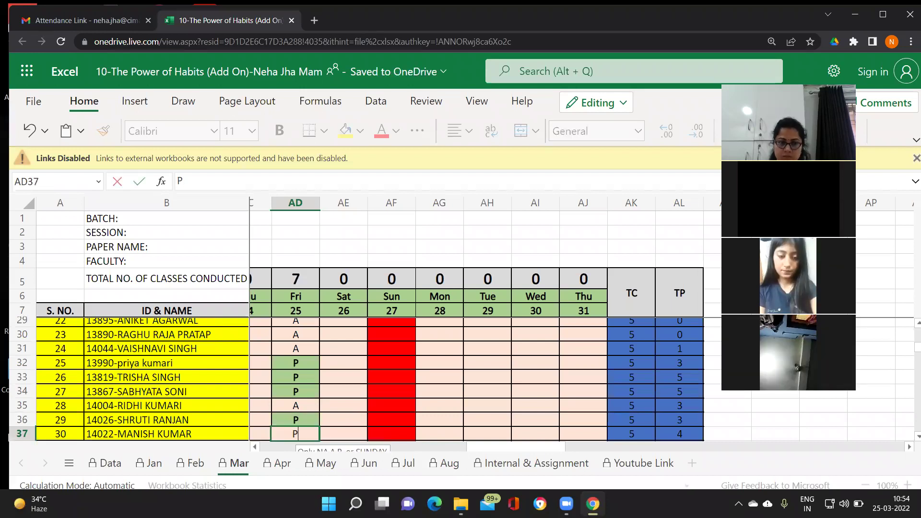
{"action": "key", "text": "Return"}
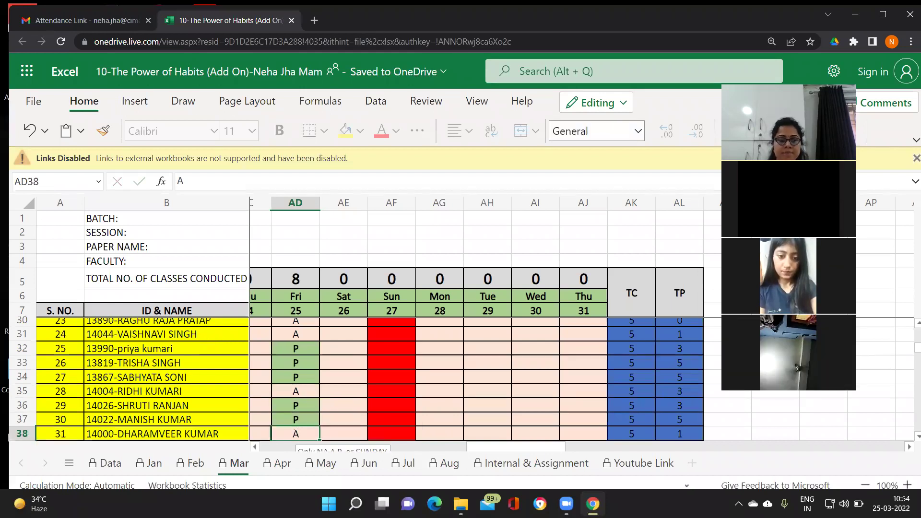
Set the Friday 25 attendance of the student at serial number 38 to P in AD45.
{"action": "key", "text": "Return"}
{"action": "key", "text": "Return"}
{"action": "key", "text": "Return"}
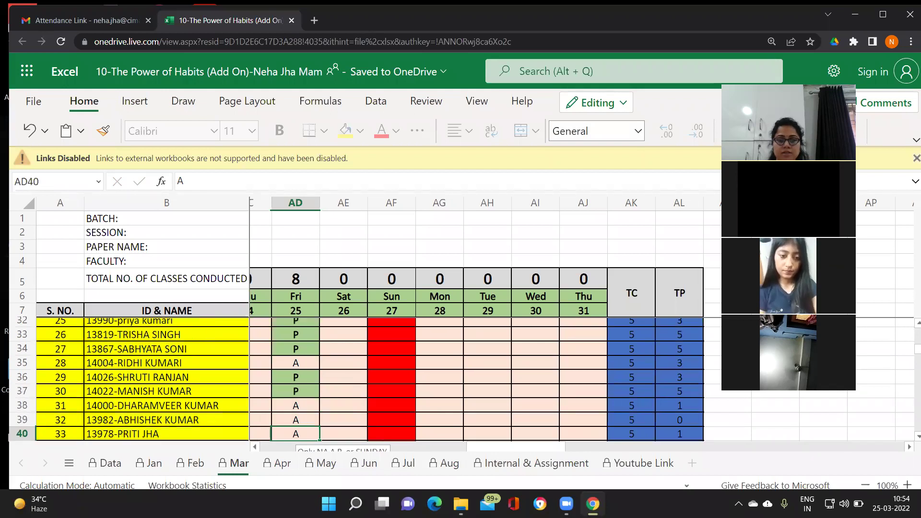
{"action": "key", "text": "Return"}
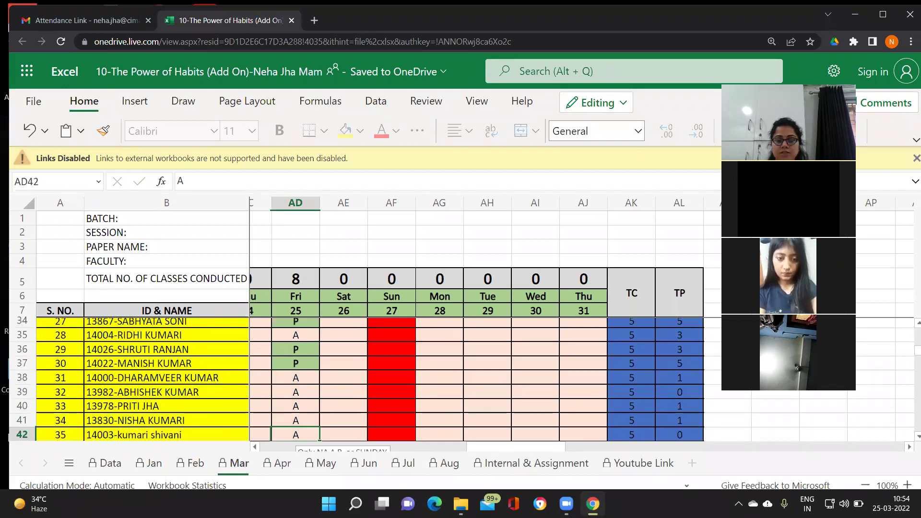
{"action": "key", "text": "Return"}
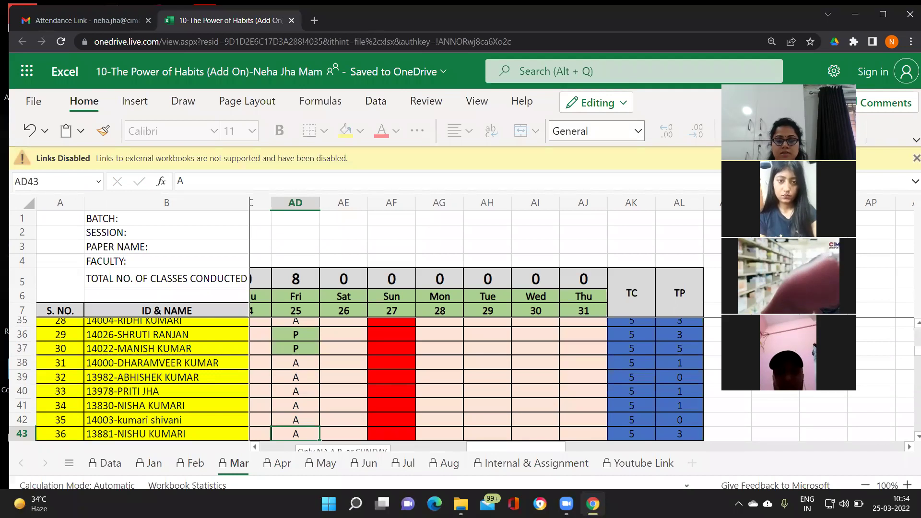
{"action": "key", "text": "Down"}
{"action": "key", "text": "Down"}
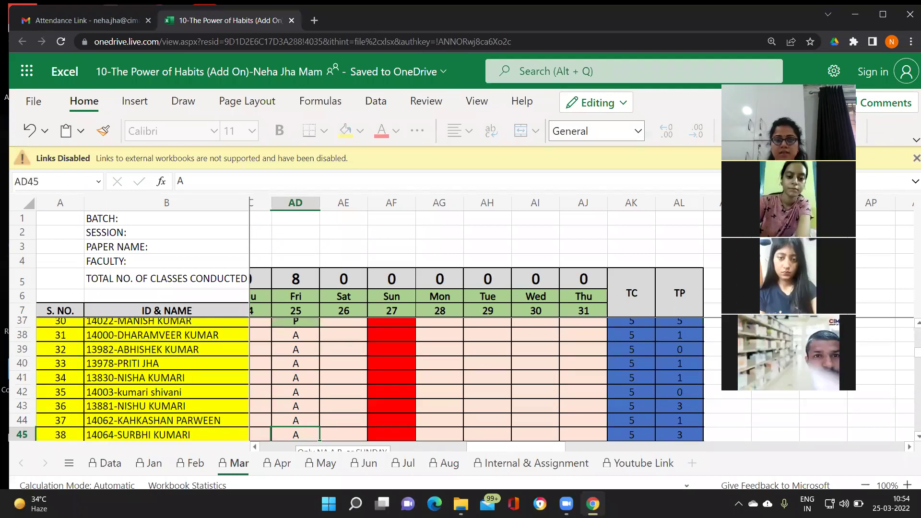
{"action": "key", "text": "Down"}
{"action": "key", "text": "Down"}
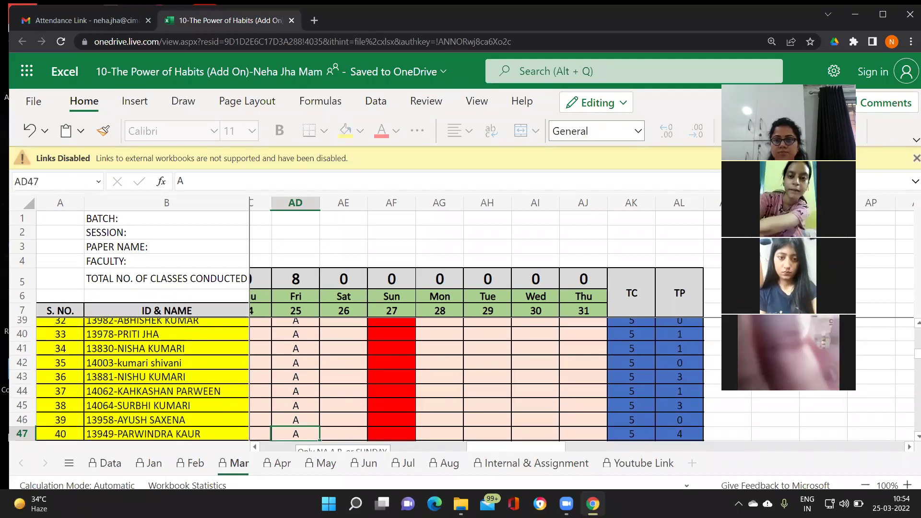
{"action": "left_click", "coordinate": [295, 405]}
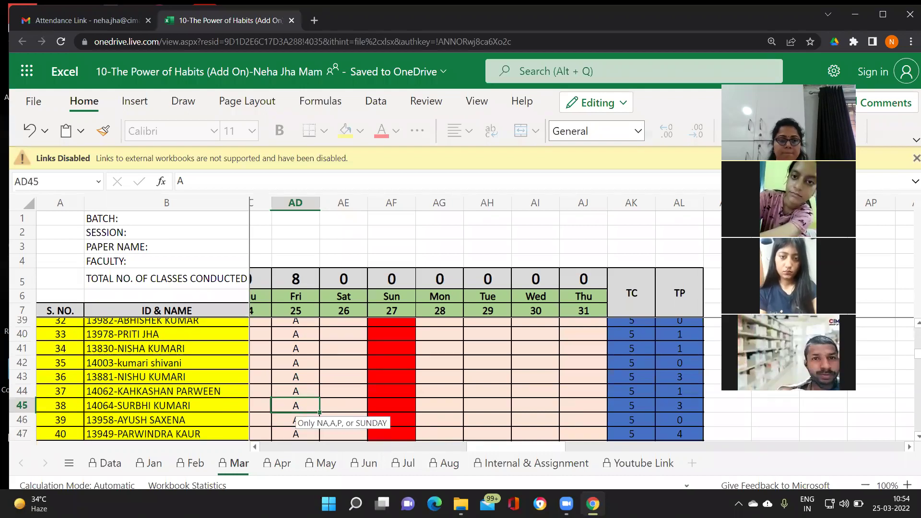
{"action": "type", "text": "P"}
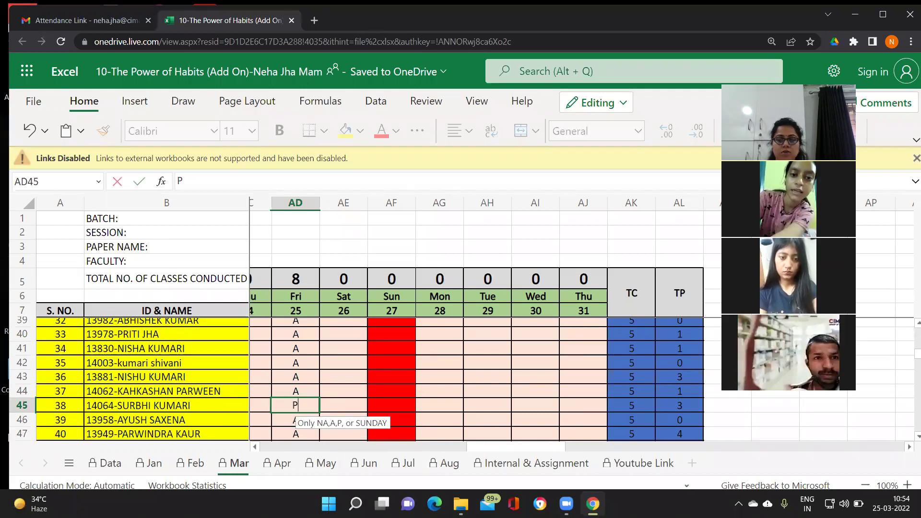
{"action": "key", "text": "Return"}
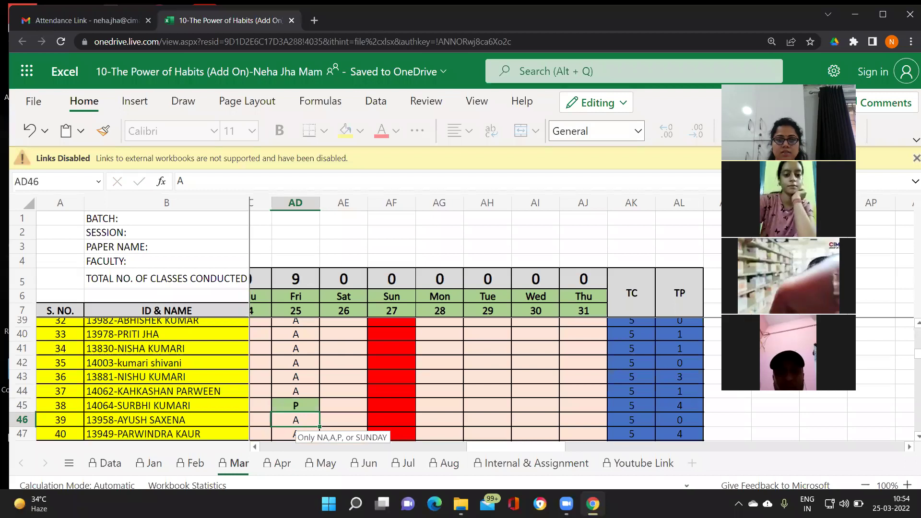
Mark the student at serial number 40 present for Friday 25 by setting AD47 to P.
{"action": "key", "text": "Down"}
{"action": "key", "text": "Down"}
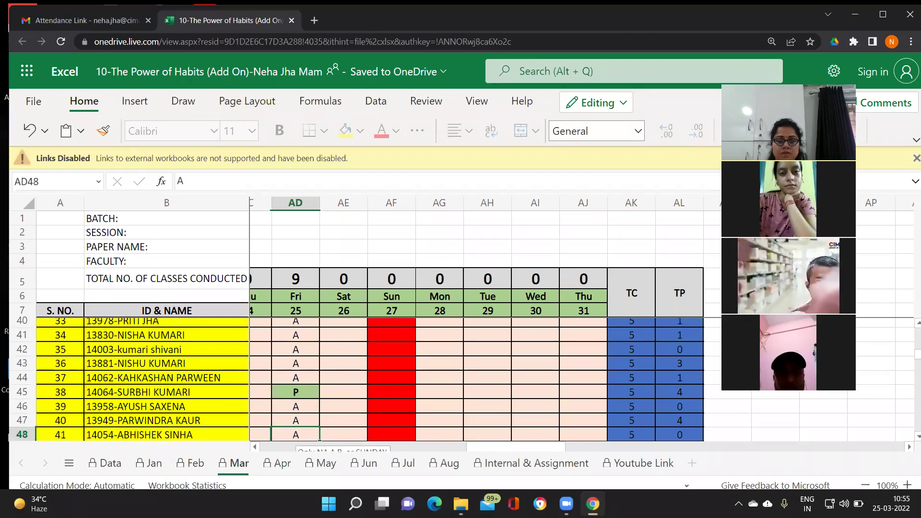
{"action": "type", "text": "P"}
{"action": "key", "text": "Return"}
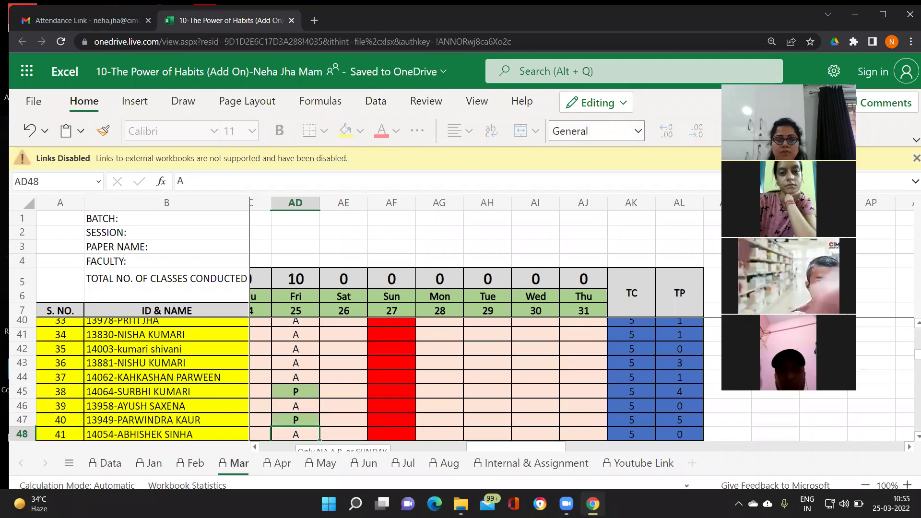
Set the Friday 25 attendance of the student at serial number 46 to P in AD53.
{"action": "key", "text": "Down"}
{"action": "key", "text": "Down"}
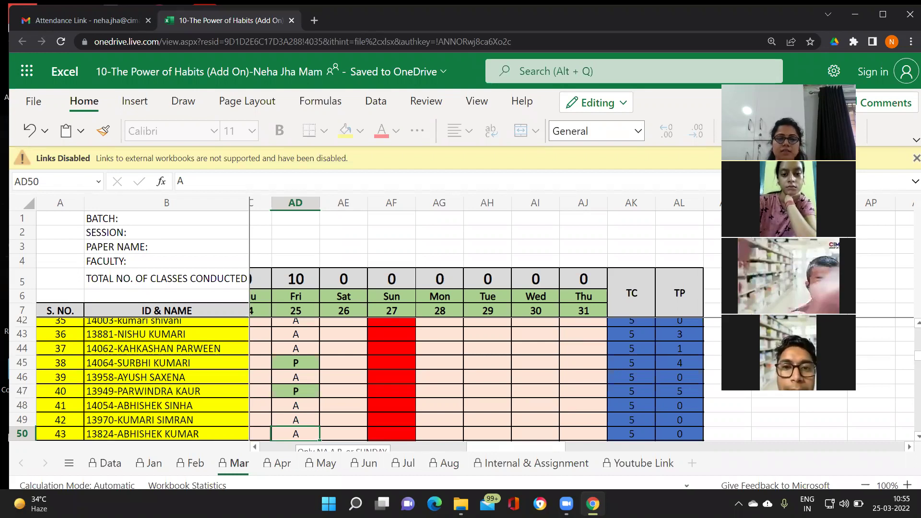
{"action": "key", "text": "Down"}
{"action": "key", "text": "Down"}
{"action": "key", "text": "Down"}
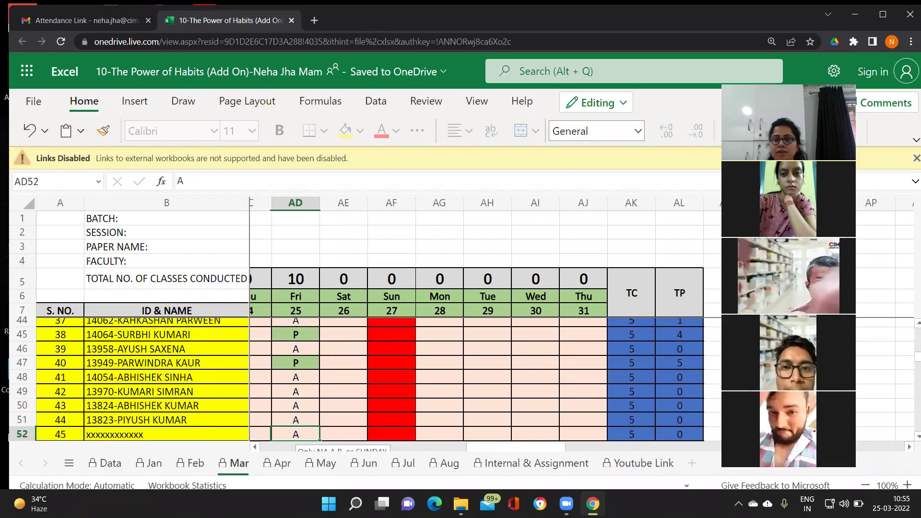
{"action": "key", "text": "Down"}
{"action": "key", "text": "Down"}
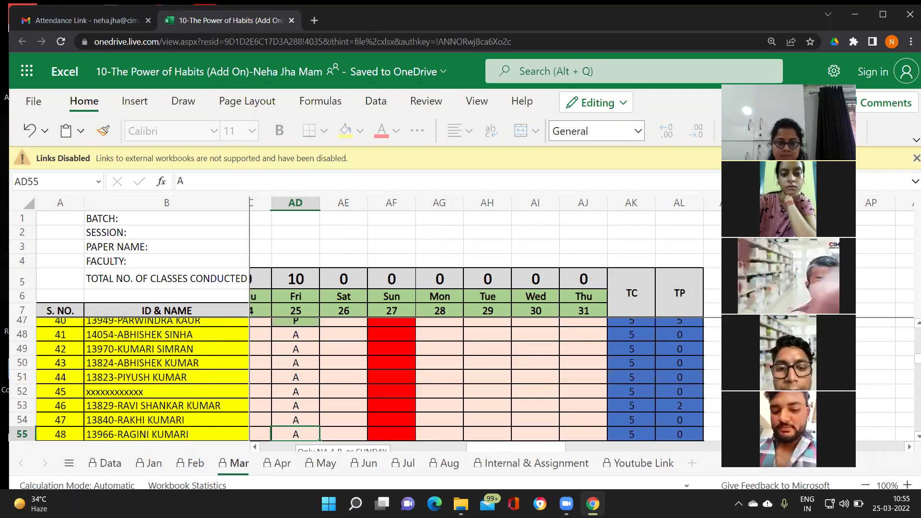
{"action": "key", "text": "Up"}
{"action": "left_click", "coordinate": [296, 405]}
{"action": "type", "text": "P"}
{"action": "key", "text": "Return"}
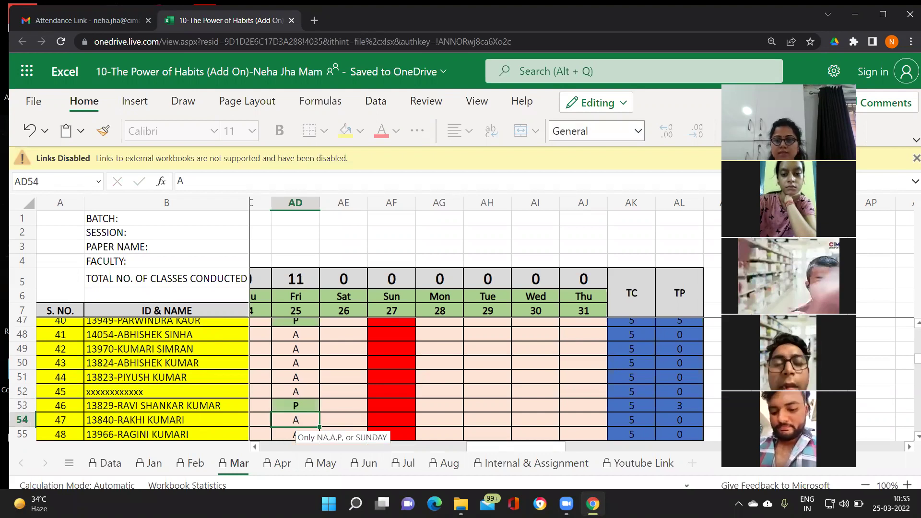
Mark the student at serial number 55 present for Friday 25 by setting AD62 to P.
{"action": "key", "text": "Return"}
{"action": "key", "text": "Return"}
{"action": "key", "text": "Return"}
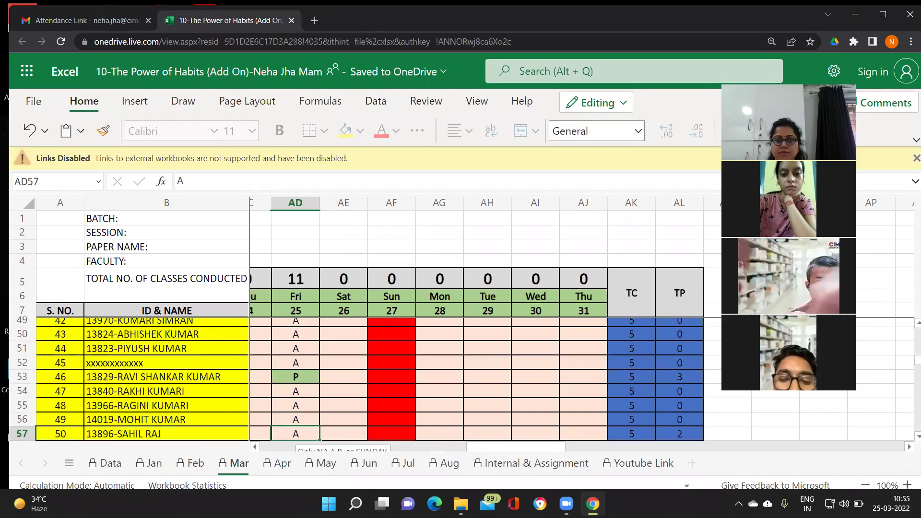
{"action": "key", "text": "Return"}
{"action": "key", "text": "Return"}
{"action": "key", "text": "Return"}
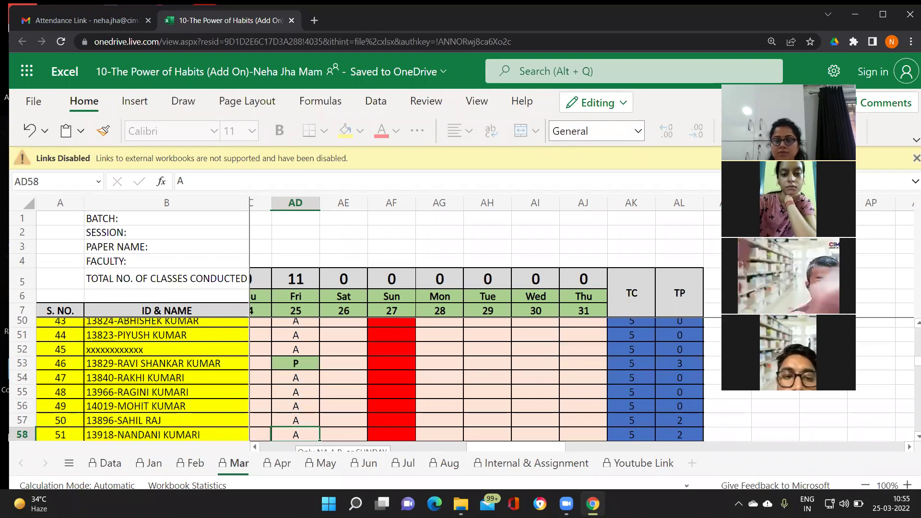
{"action": "key", "text": "Return"}
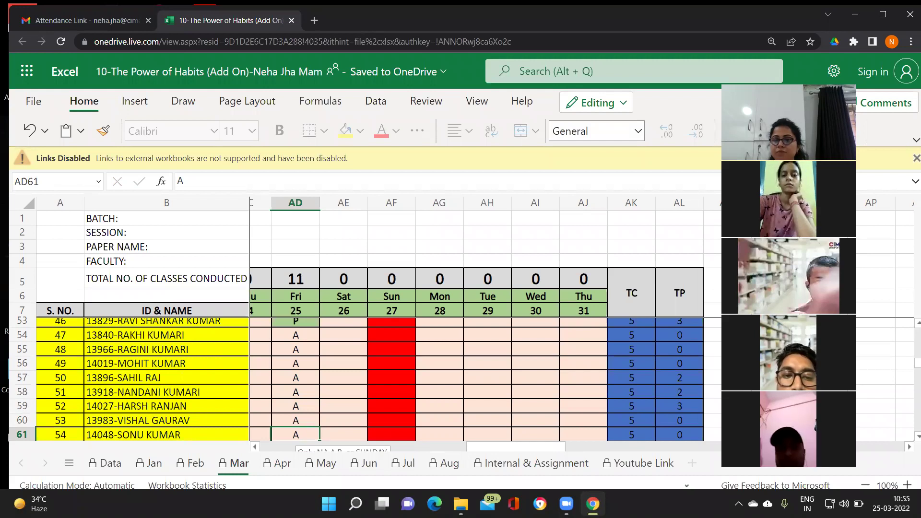
{"action": "key", "text": "Return"}
{"action": "key", "text": "Return"}
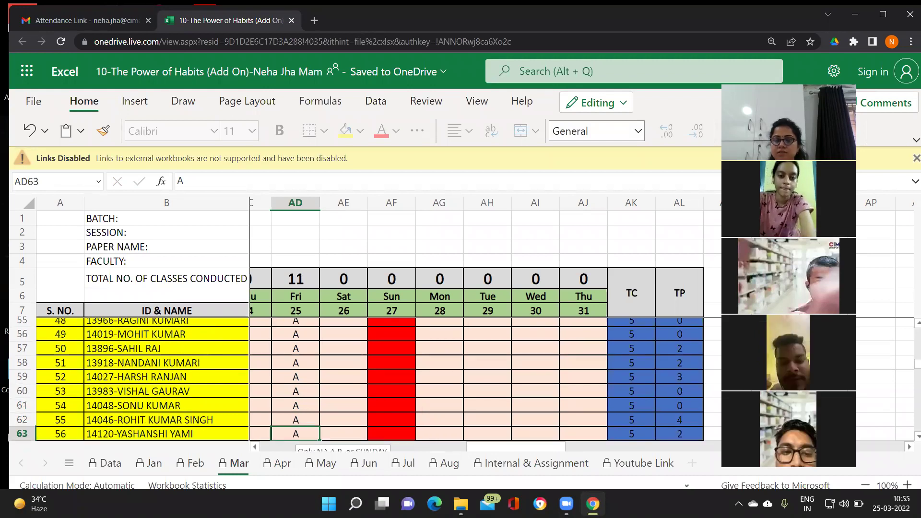
{"action": "left_click", "coordinate": [296, 420]}
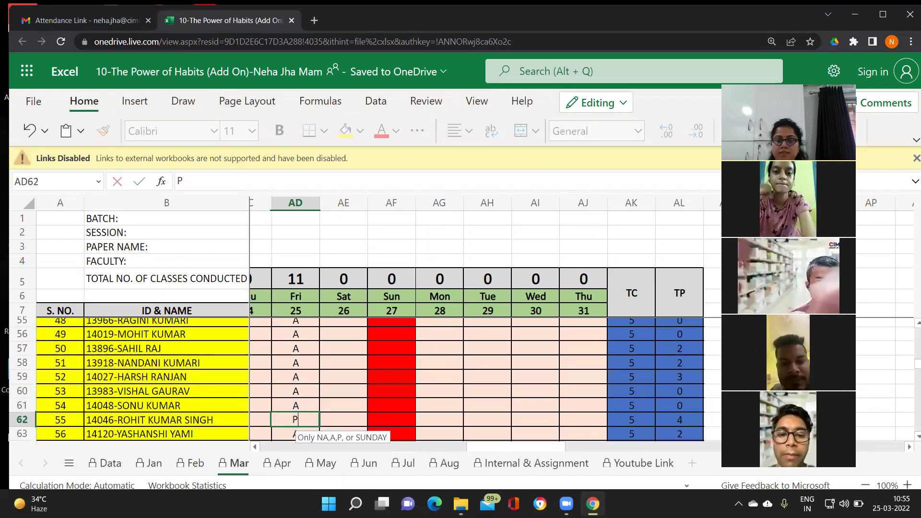
{"action": "type", "text": "P"}
{"action": "key", "text": "Return"}
Set the Friday 25 attendance of the student at serial number 57 to P in AD64.
{"action": "key", "text": "Return"}
{"action": "key", "text": "Return"}
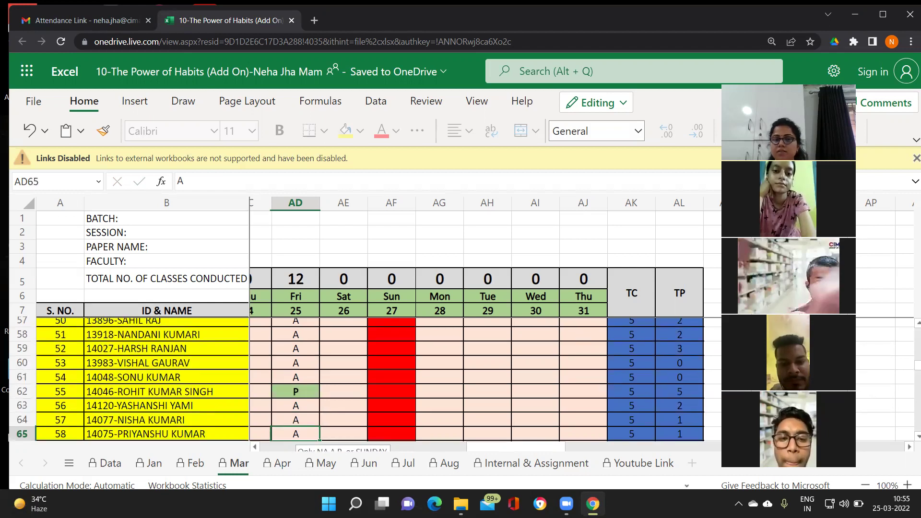
{"action": "left_click", "coordinate": [295, 420]}
{"action": "type", "text": "P"}
{"action": "key", "text": "Return"}
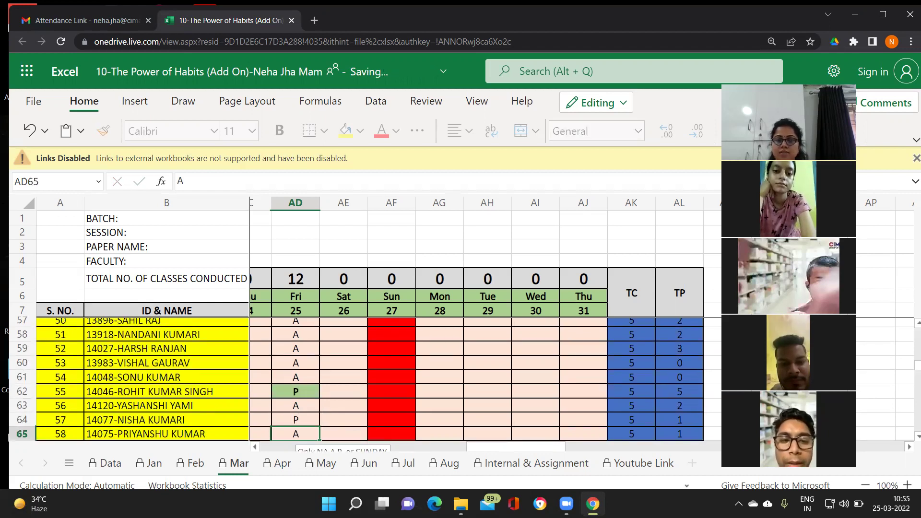
Mark the student at serial number 63 present for Friday 25 by setting AD70 to P.
{"action": "key", "text": "Return"}
{"action": "key", "text": "Return"}
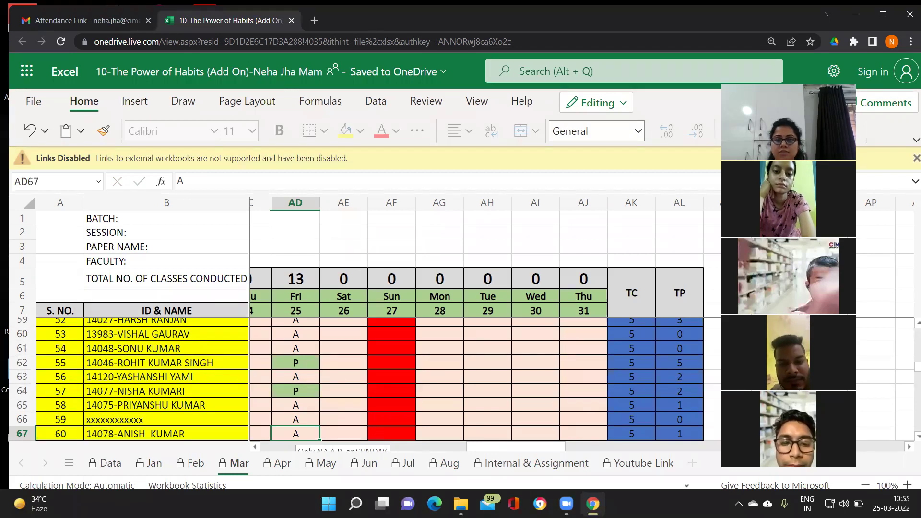
{"action": "key", "text": "Return"}
{"action": "key", "text": "Return"}
{"action": "key", "text": "Return"}
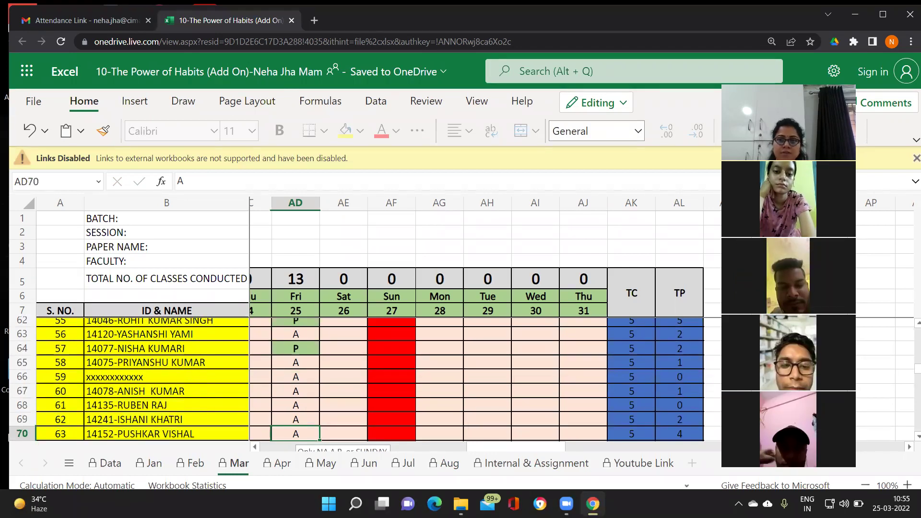
{"action": "key", "text": "Return"}
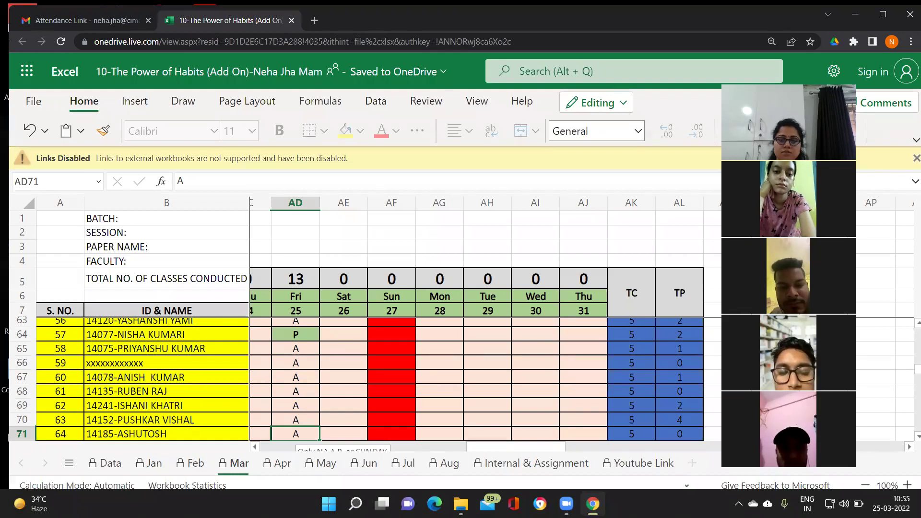
{"action": "left_click", "coordinate": [296, 420]}
{"action": "type", "text": "P"}
{"action": "key", "text": "Return"}
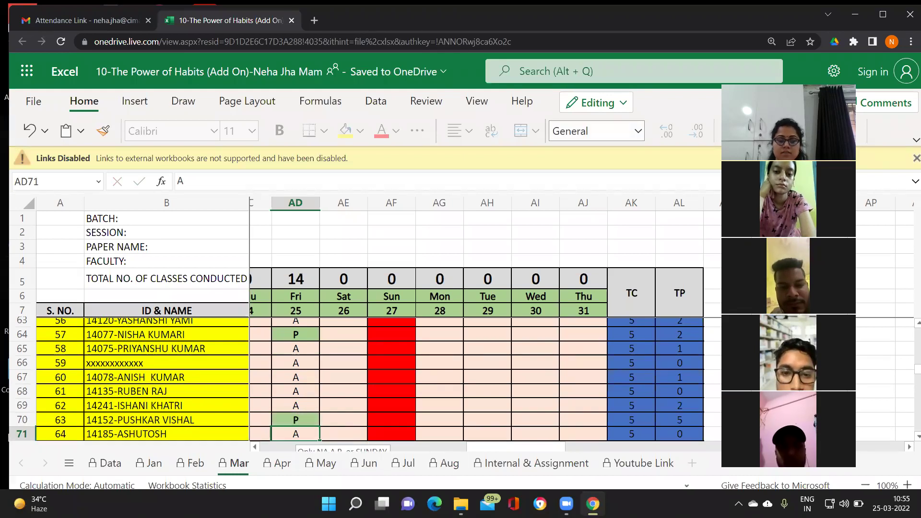
Set the Friday 25 attendance of the student at serial number 69 to P in AD76.
{"action": "key", "text": "Return"}
{"action": "key", "text": "Return"}
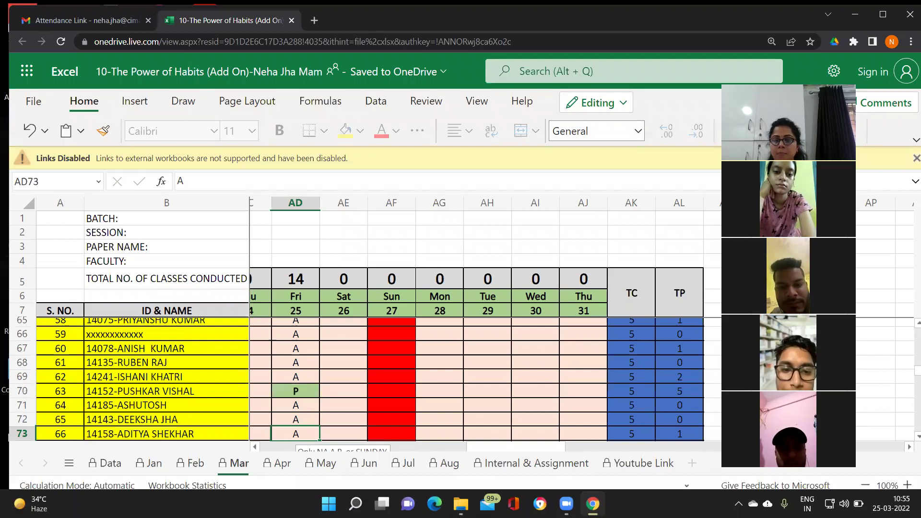
{"action": "key", "text": "Return"}
{"action": "key", "text": "Return"}
{"action": "key", "text": "Return"}
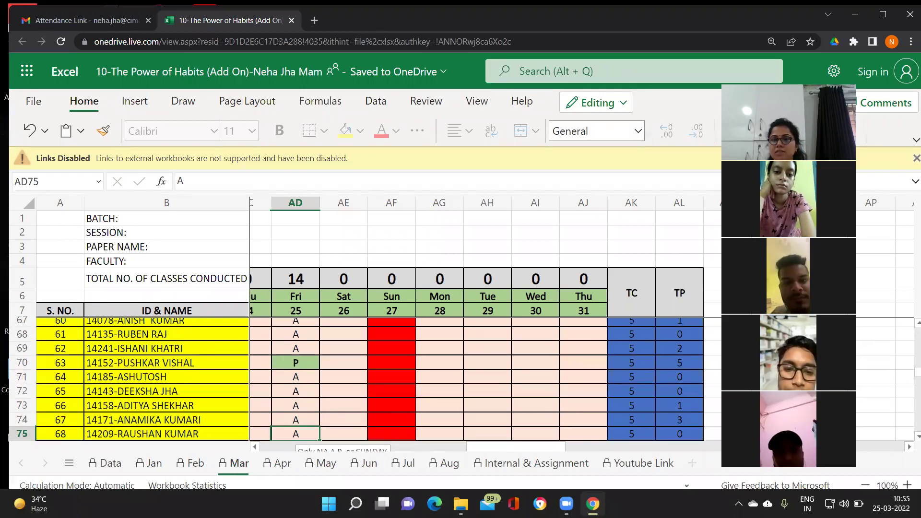
{"action": "key", "text": "Return"}
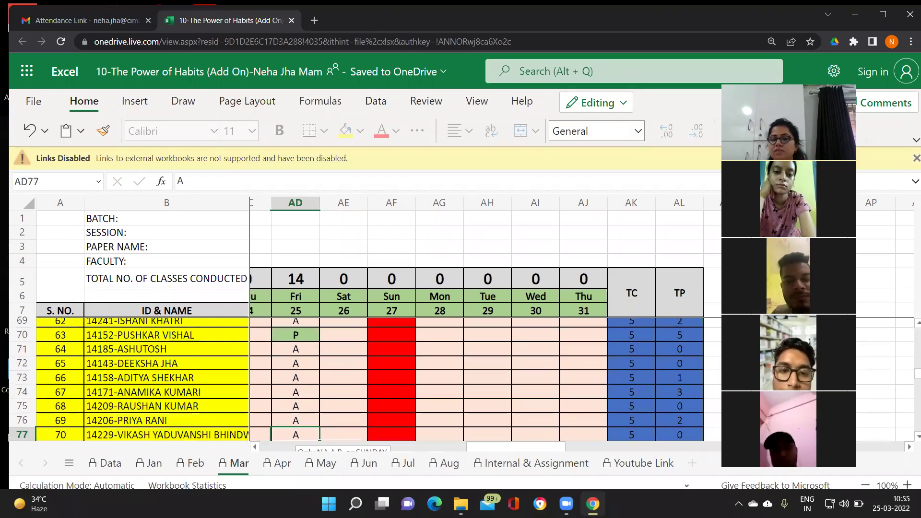
{"action": "left_click", "coordinate": [295, 417]}
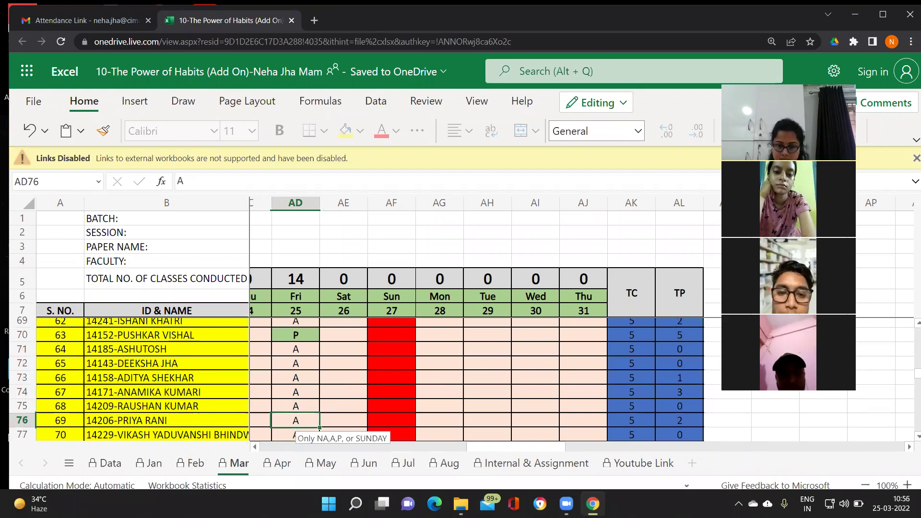
{"action": "type", "text": "P"}
{"action": "key", "text": "Return"}
Mark the student at serial number 72 present for Friday 25 by setting AD79 to P.
{"action": "key", "text": "Return"}
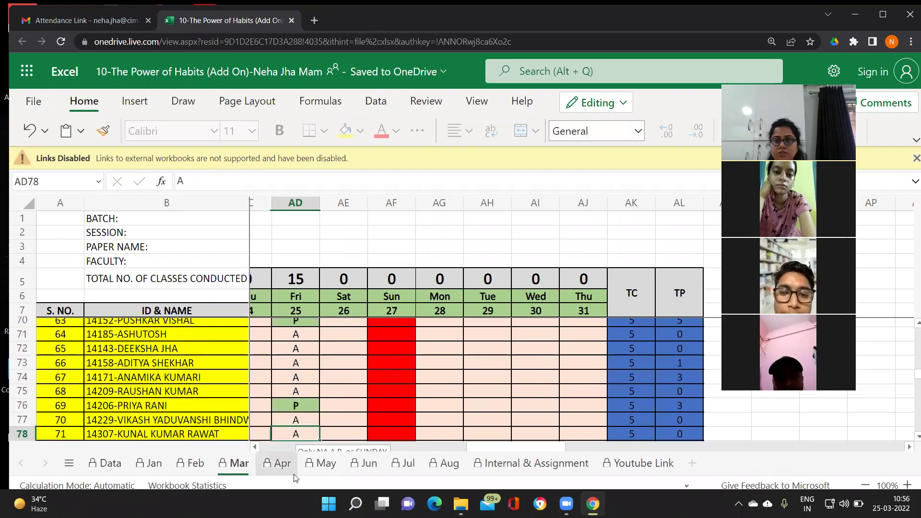
{"action": "key", "text": "Return"}
{"action": "key", "text": "Return"}
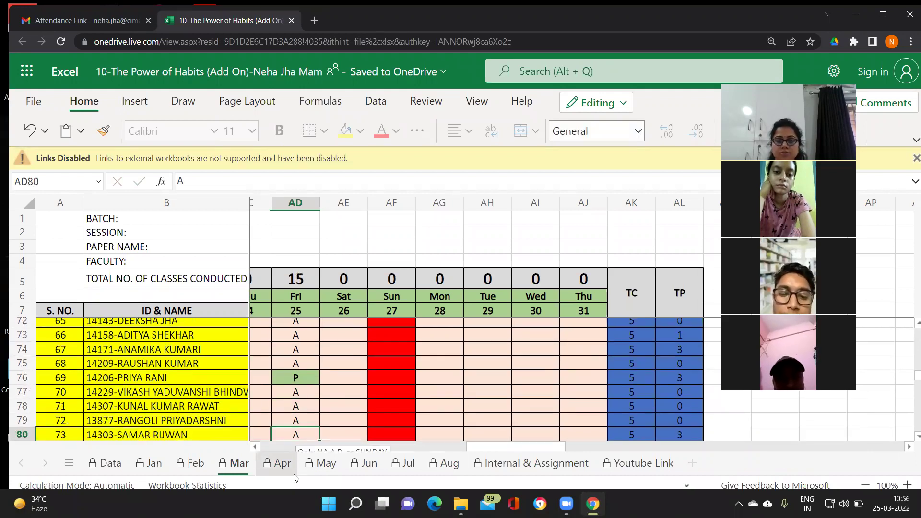
{"action": "key", "text": "Up"}
{"action": "type", "text": "P"}
{"action": "key", "text": "Return"}
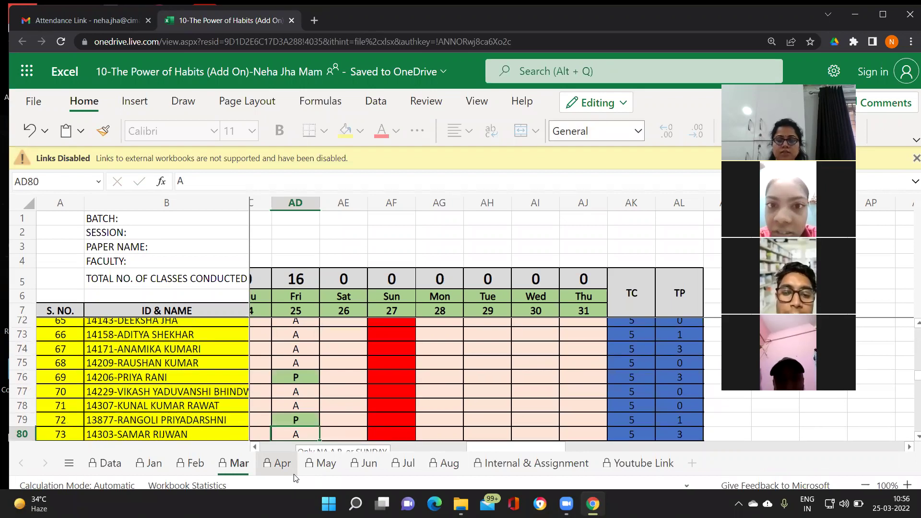
Set the Friday 25 attendance of the student at serial number 78 to P in AD85.
{"action": "key", "text": "Return"}
{"action": "key", "text": "Return"}
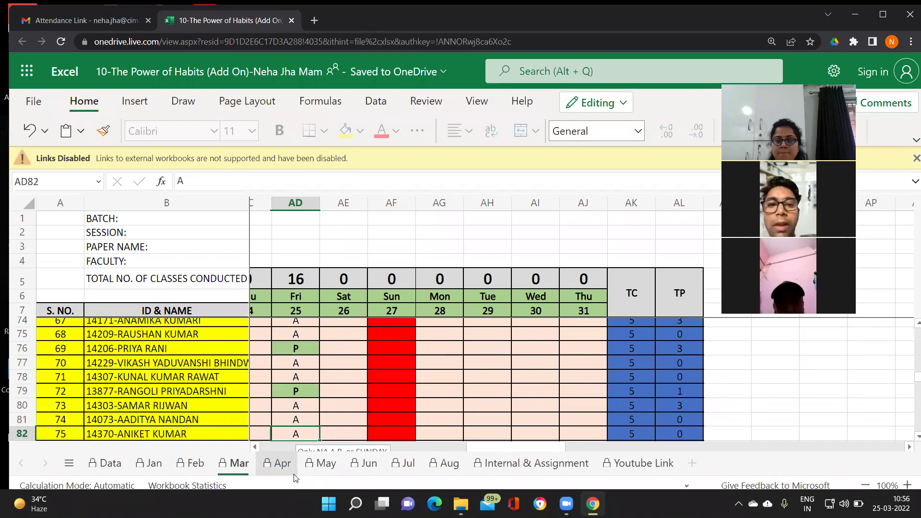
{"action": "key", "text": "Return"}
{"action": "key", "text": "Return"}
{"action": "key", "text": "Return"}
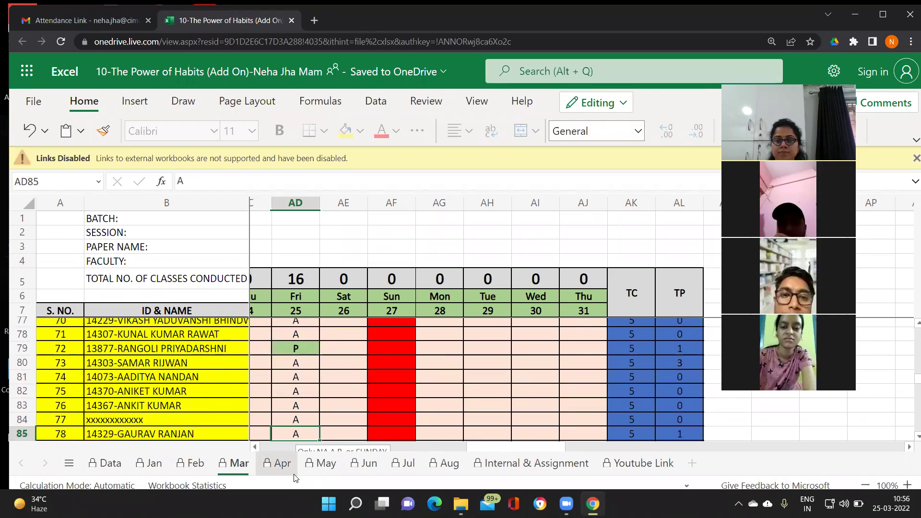
{"action": "type", "text": "P"}
{"action": "key", "text": "Return"}
Mark the student at serial number 96 present for Friday 25 by setting AD103 to P.
{"action": "key", "text": "Return"}
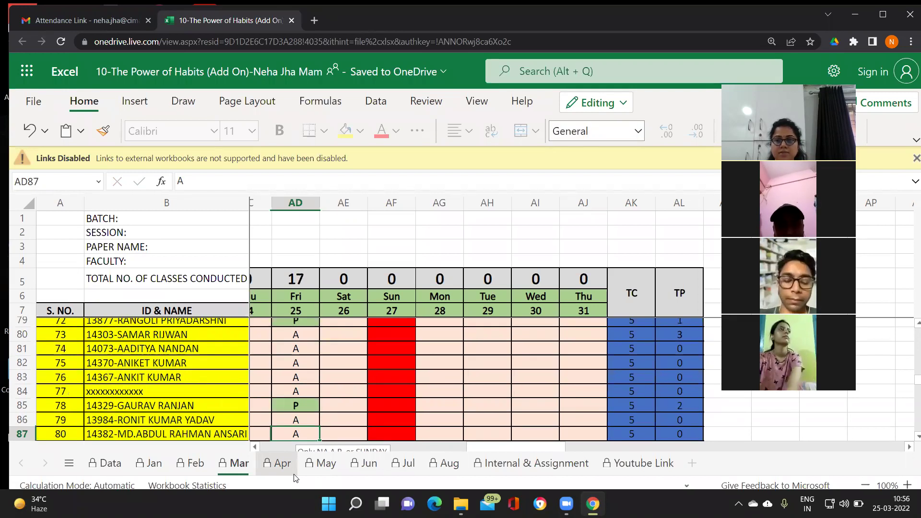
{"action": "key", "text": "Return"}
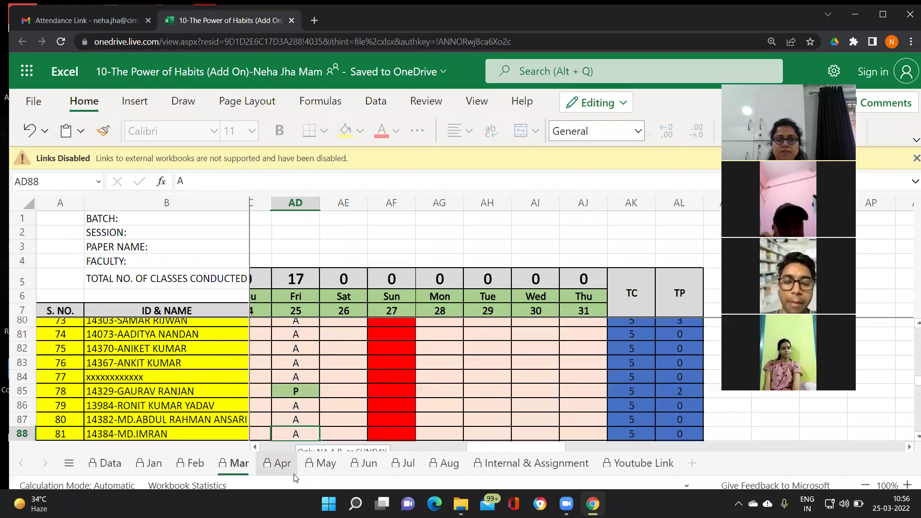
{"action": "key", "text": "Return"}
{"action": "key", "text": "Return"}
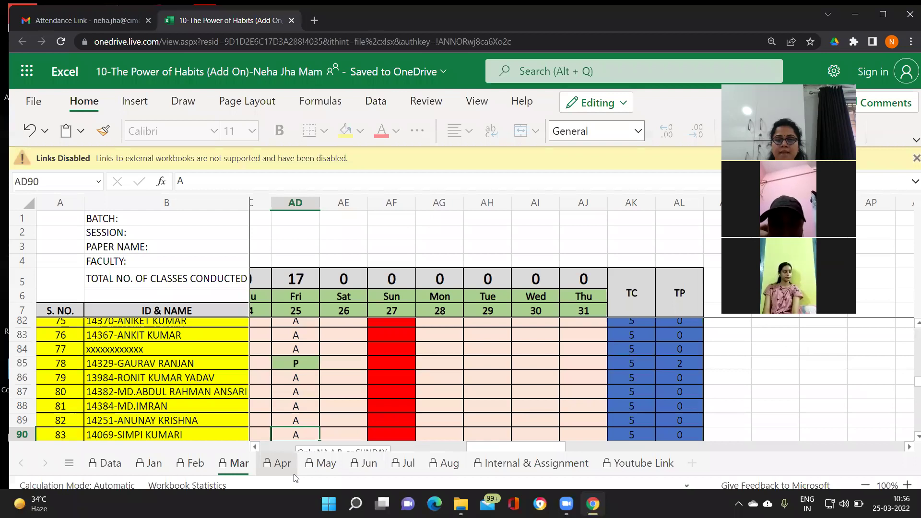
{"action": "key", "text": "Return"}
{"action": "key", "text": "Return"}
{"action": "key", "text": "Return"}
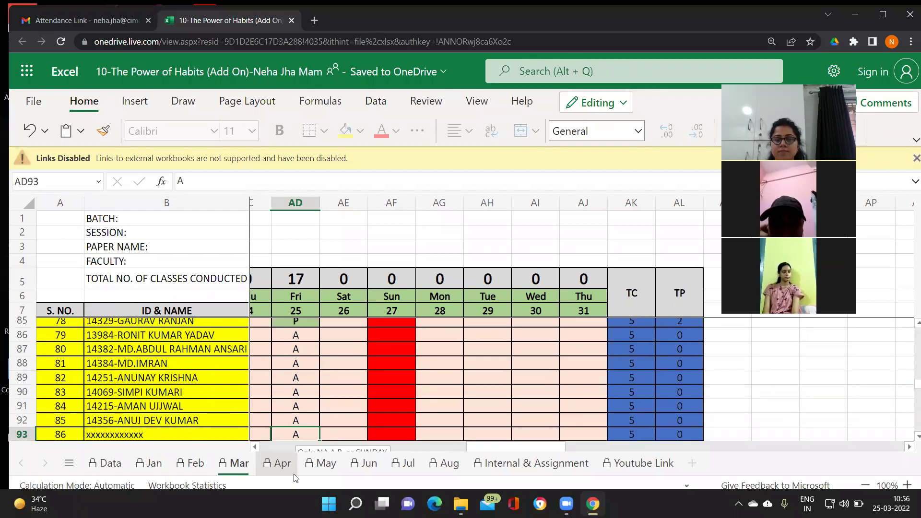
{"action": "key", "text": "Return"}
{"action": "key", "text": "Return"}
{"action": "key", "text": "Return"}
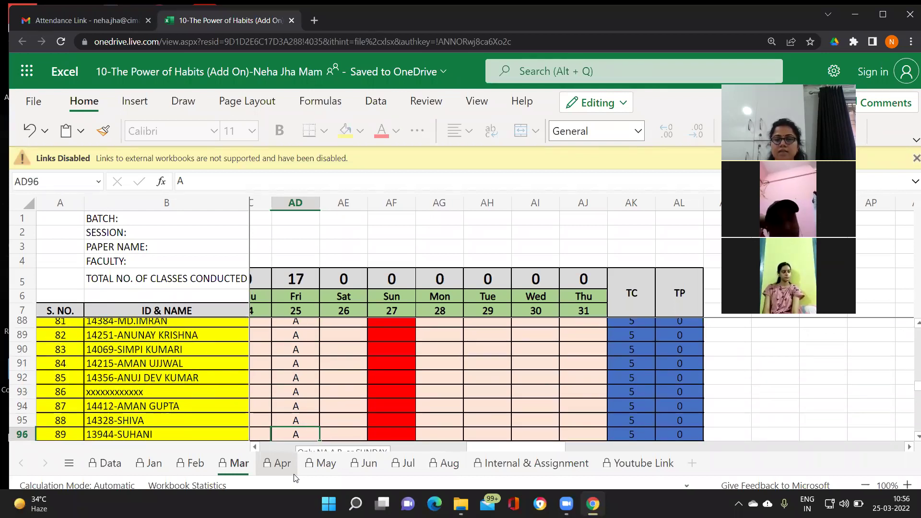
{"action": "key", "text": "Return"}
{"action": "key", "text": "Return"}
{"action": "key", "text": "Return"}
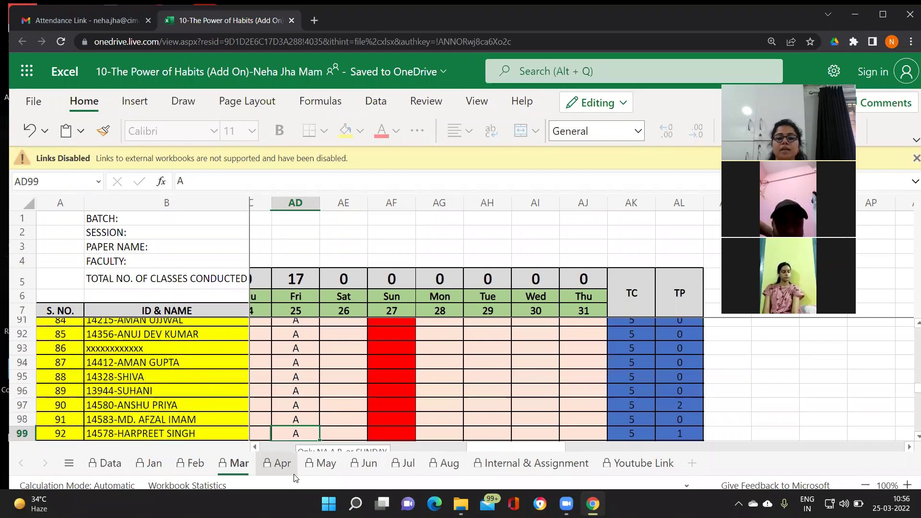
{"action": "key", "text": "Return"}
{"action": "key", "text": "Return"}
{"action": "key", "text": "Return"}
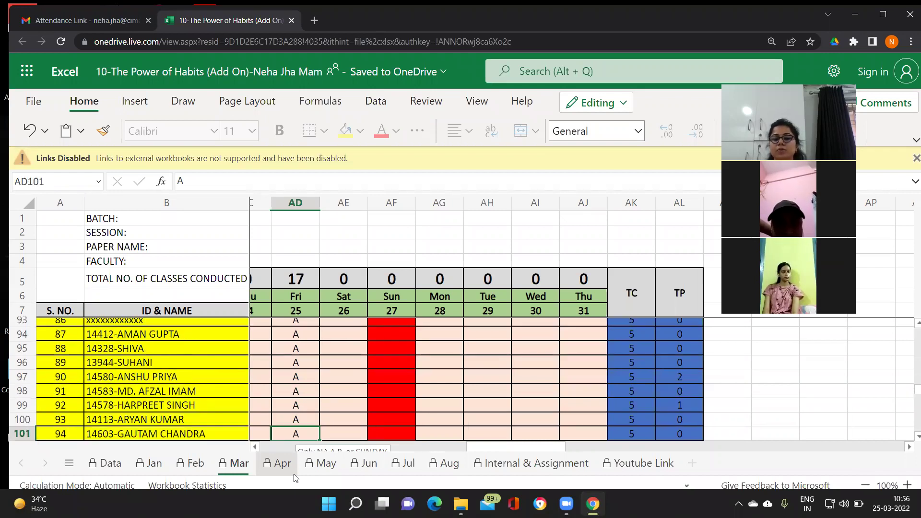
{"action": "key", "text": "Return"}
{"action": "key", "text": "Return"}
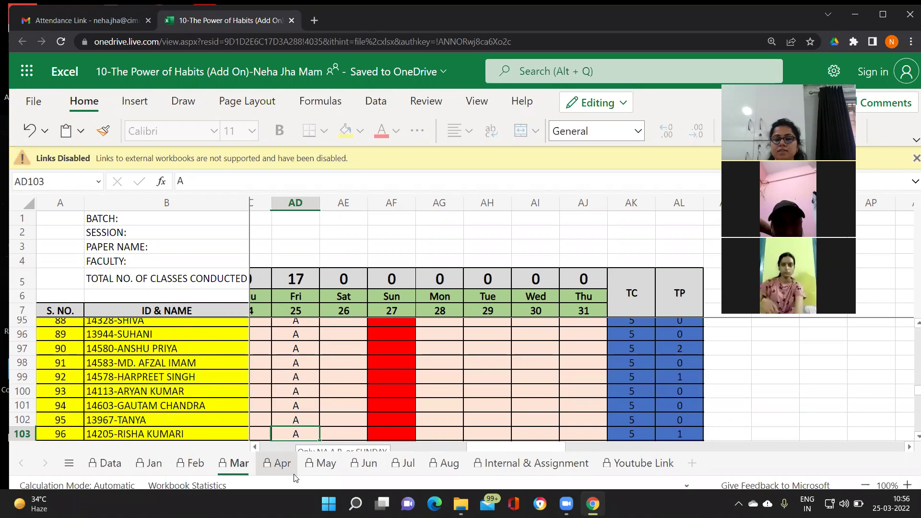
{"action": "key", "text": "Return"}
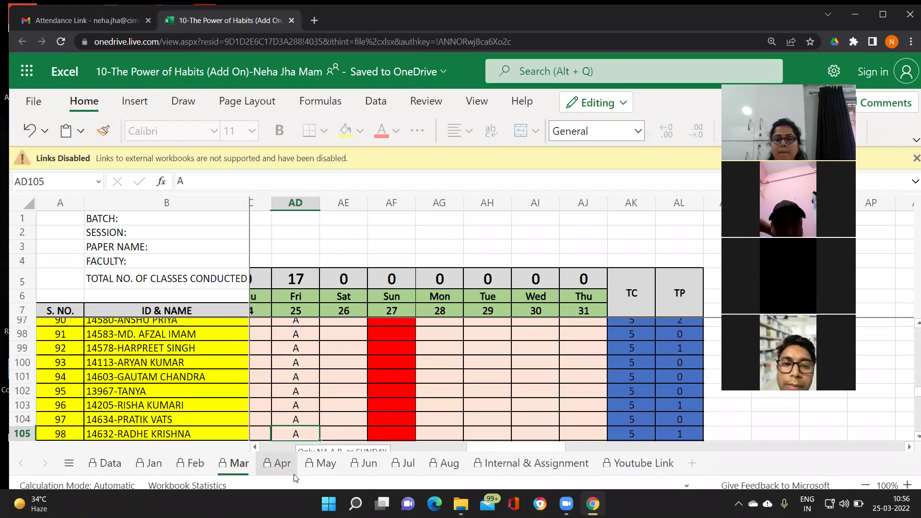
{"action": "key", "text": "Up"}
{"action": "key", "text": "Up"}
{"action": "type", "text": "P"}
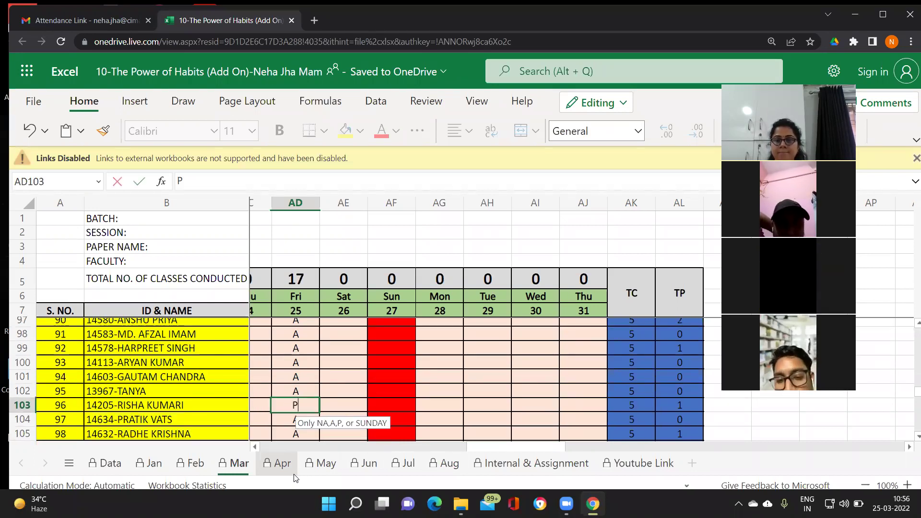
{"action": "key", "text": "Return"}
Set the Friday 25 attendance of the student at serial number 99 to P in AD106.
{"action": "key", "text": "Return"}
{"action": "key", "text": "Return"}
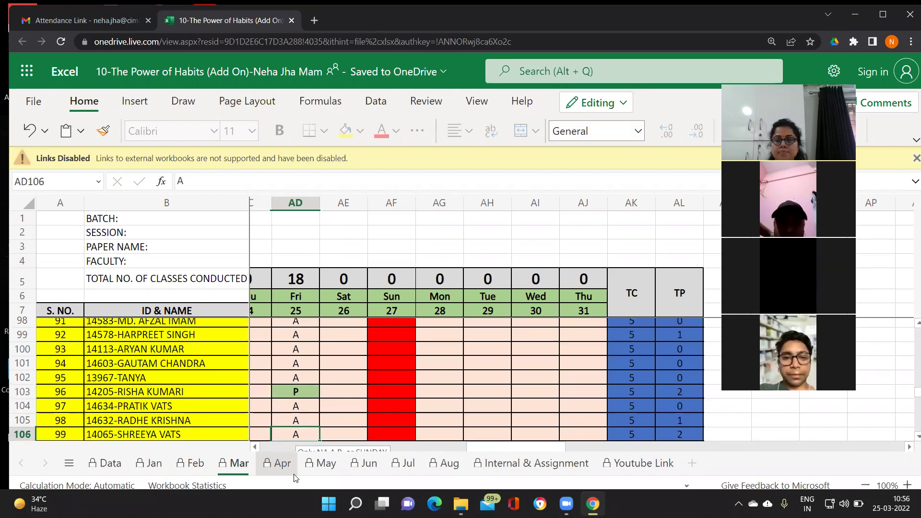
{"action": "type", "text": "P"}
{"action": "key", "text": "Return"}
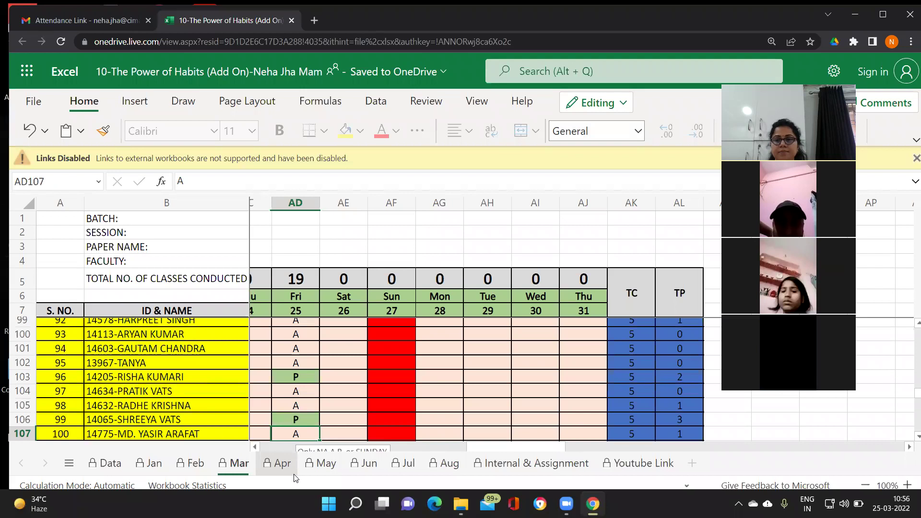
Mark the student at serial number 101 present for Friday 25 by setting AD108 to P.
{"action": "key", "text": "Return"}
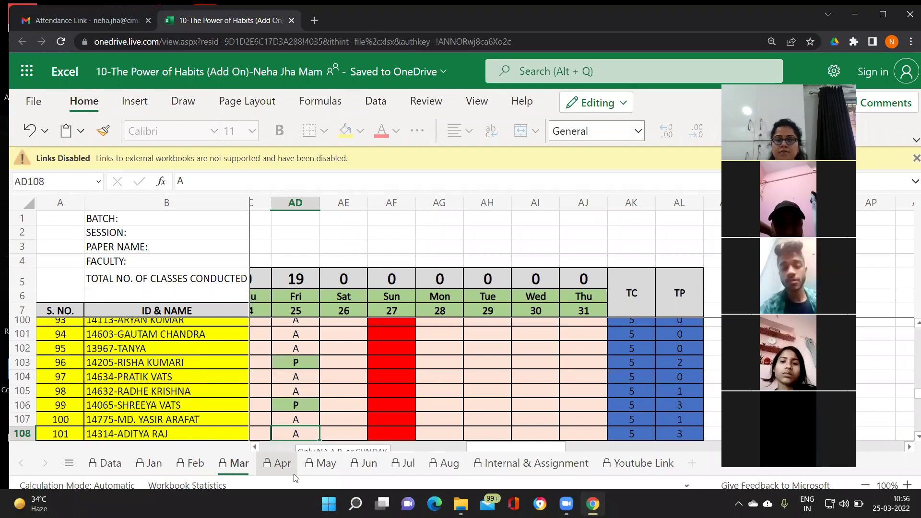
{"action": "key", "text": "Return"}
{"action": "key", "text": "Up"}
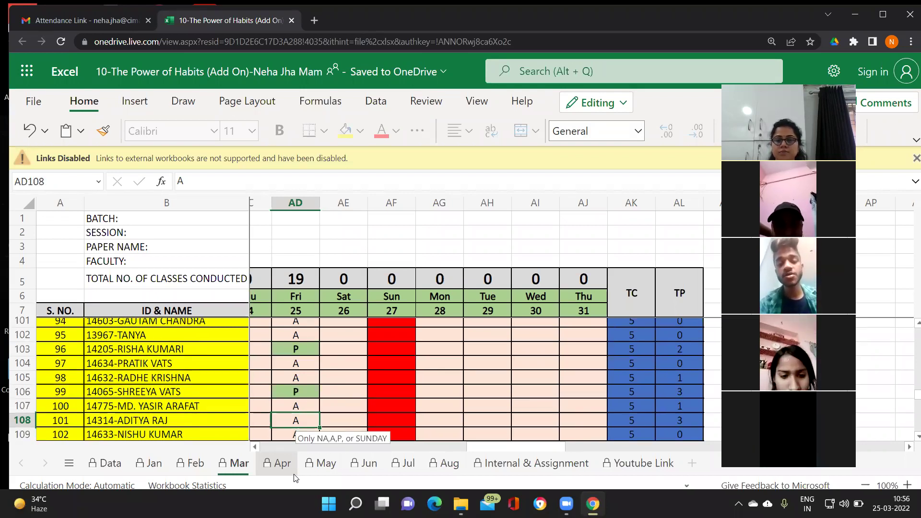
{"action": "type", "text": "P"}
{"action": "key", "text": "Return"}
{"action": "key", "text": "Return"}
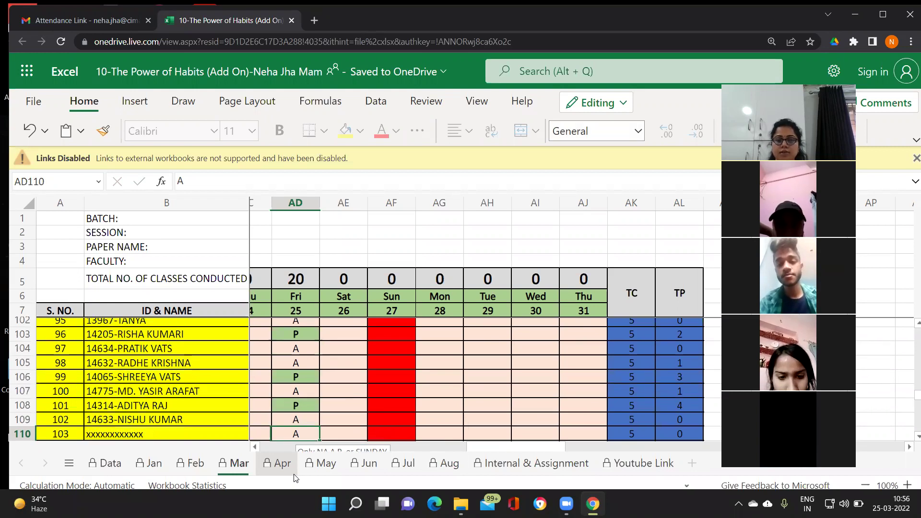
Mark the student at serial number 104 present for Friday 25 by setting AD111 to P.
{"action": "key", "text": "Return"}
{"action": "key", "text": "Return"}
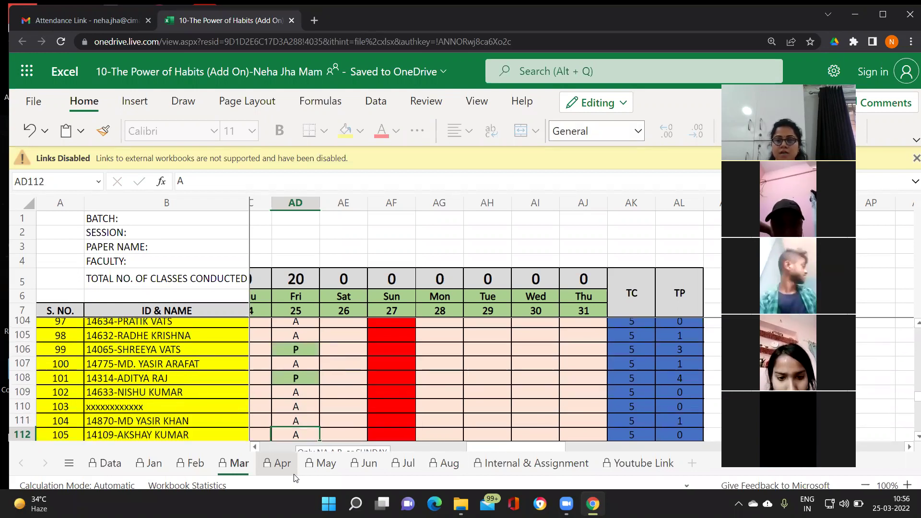
{"action": "key", "text": "Up"}
{"action": "type", "text": "P"}
{"action": "key", "text": "Return"}
Set the Friday 25 attendance of the student at serial number 108 to P in AD115.
{"action": "key", "text": "Return"}
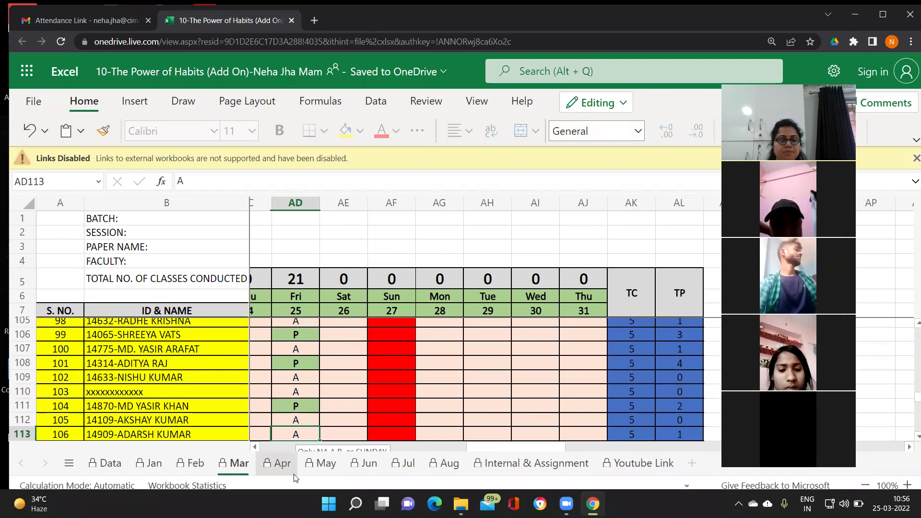
{"action": "key", "text": "Return"}
{"action": "key", "text": "Return"}
{"action": "key", "text": "Return"}
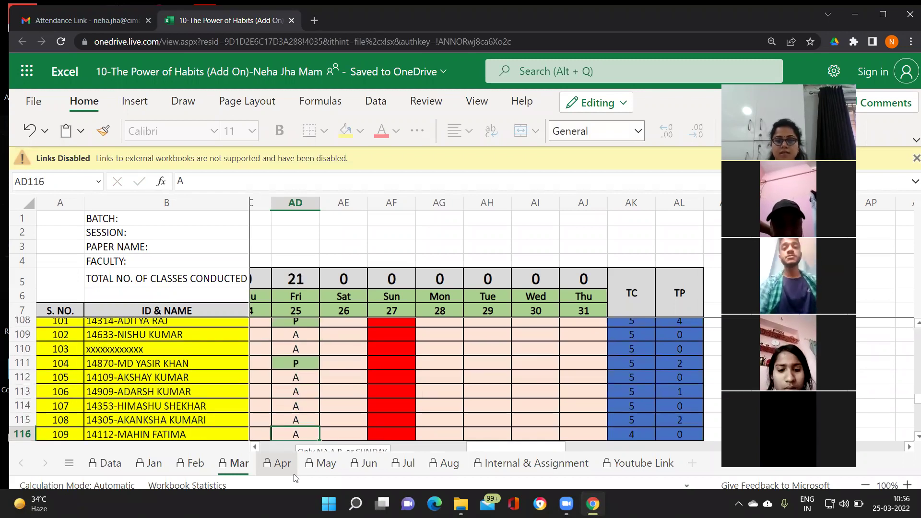
{"action": "key", "text": "Return"}
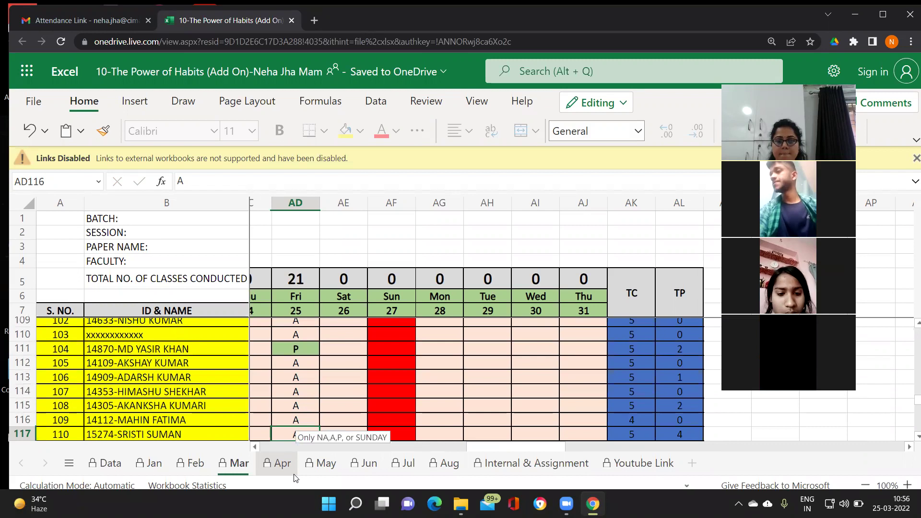
{"action": "key", "text": "Up"}
{"action": "key", "text": "Up"}
{"action": "type", "text": "P"}
{"action": "key", "text": "Return"}
Mark the student at serial number 110 present for Friday 25 by setting AD117 to P.
{"action": "key", "text": "Return"}
{"action": "key", "text": "Return"}
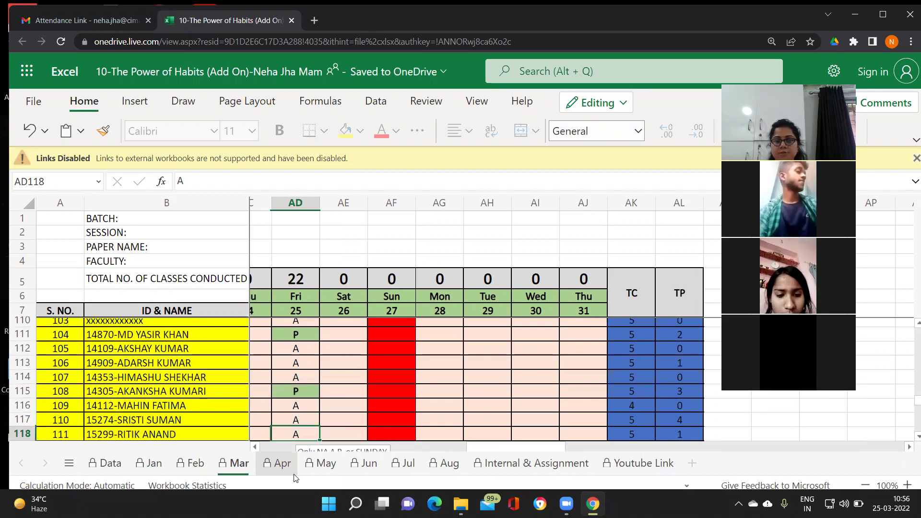
{"action": "key", "text": "Return"}
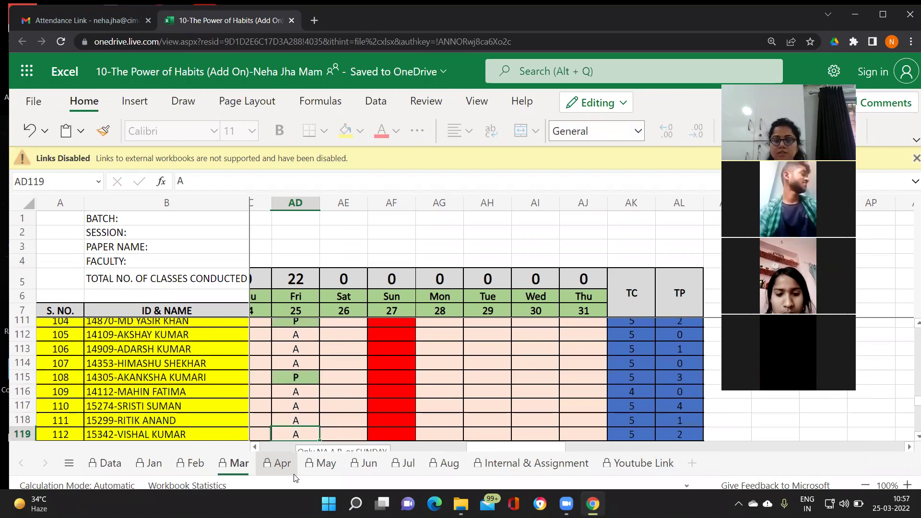
{"action": "key", "text": "Up"}
{"action": "key", "text": "Up"}
{"action": "type", "text": "P"}
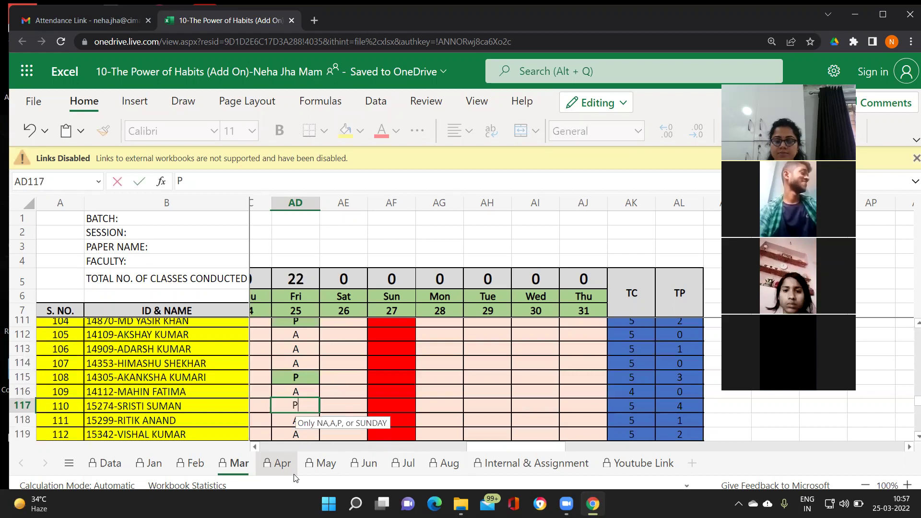
{"action": "key", "text": "Return"}
Go through the remaining Friday 25 attendance entries from serial number 111 to past the end of the student list.
{"action": "key", "text": "Return"}
{"action": "key", "text": "Return"}
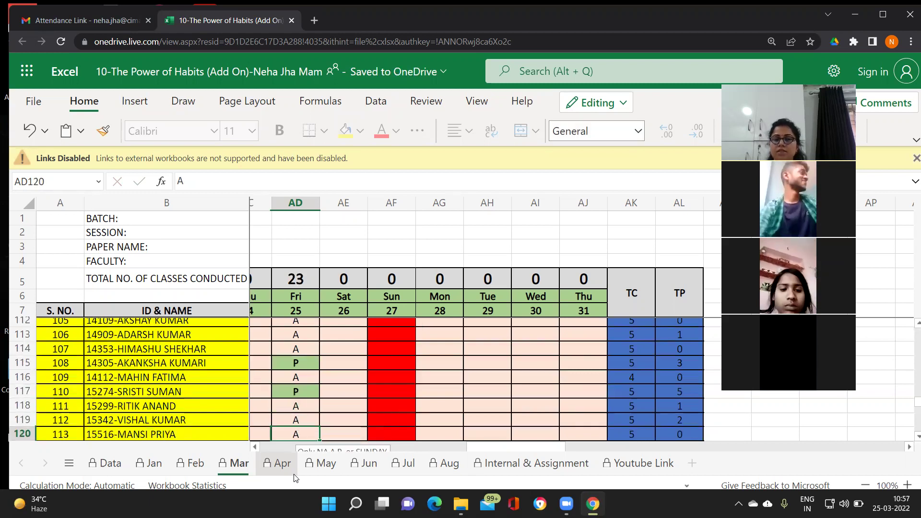
{"action": "key", "text": "Return"}
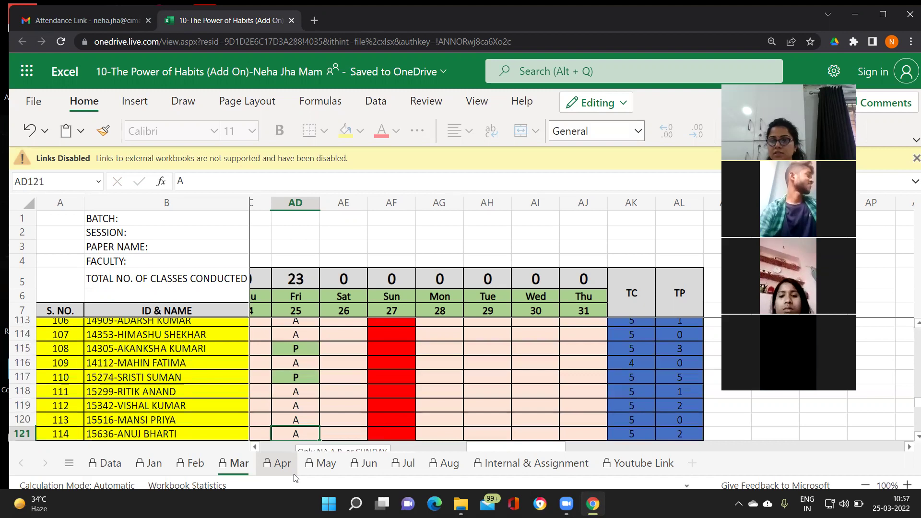
{"action": "key", "text": "Return"}
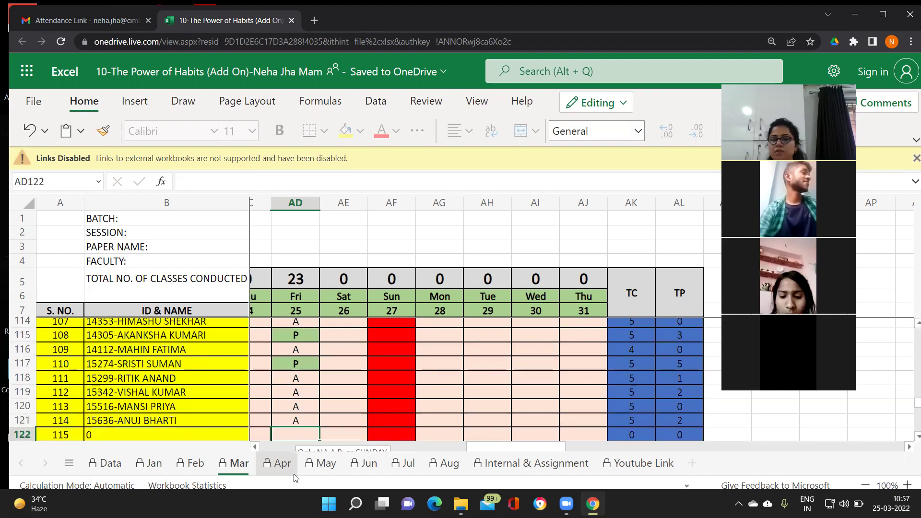
{"action": "key", "text": "Return"}
{"action": "key", "text": "Return"}
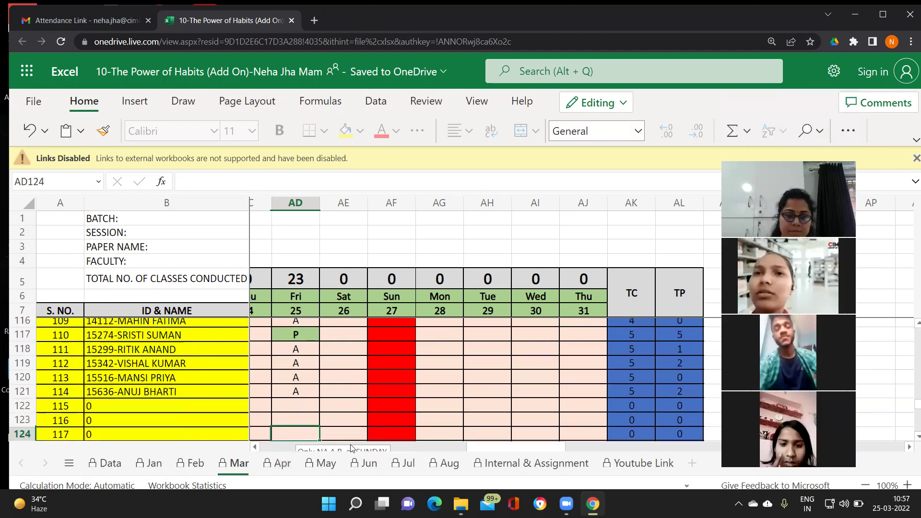
Set the Friday 25 attendance of the student at serial number 37 to P in AD44.
{"action": "scroll", "coordinate": [314, 366], "scroll_direction": "up", "scroll_amount": 10}
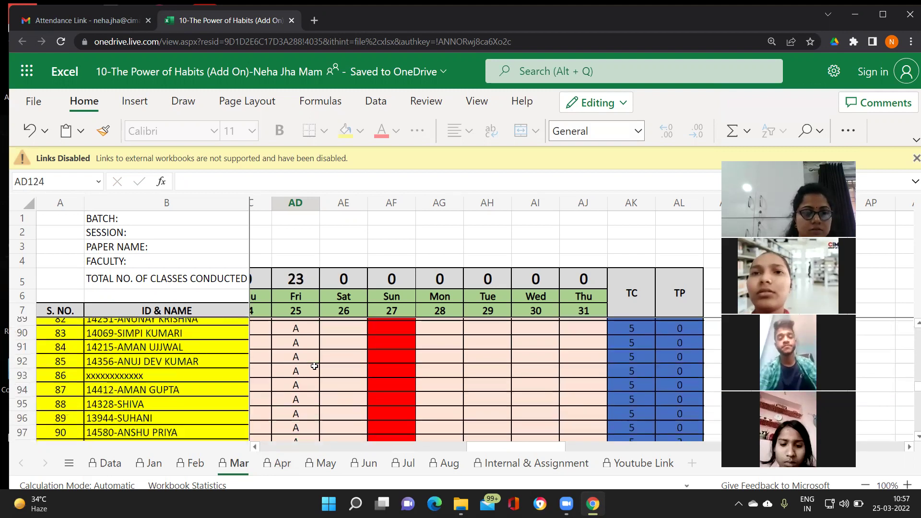
{"action": "scroll", "coordinate": [314, 366], "scroll_direction": "up", "scroll_amount": 7}
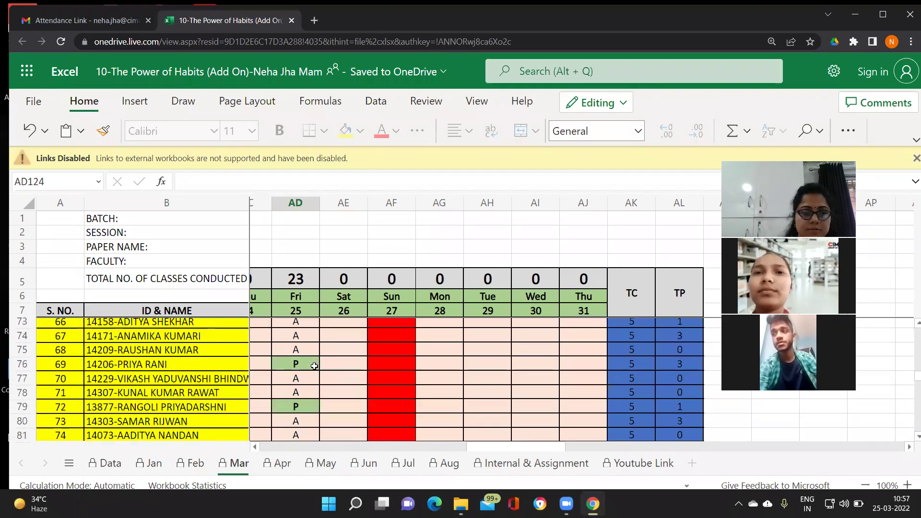
{"action": "scroll", "coordinate": [315, 366], "scroll_direction": "up", "scroll_amount": 6}
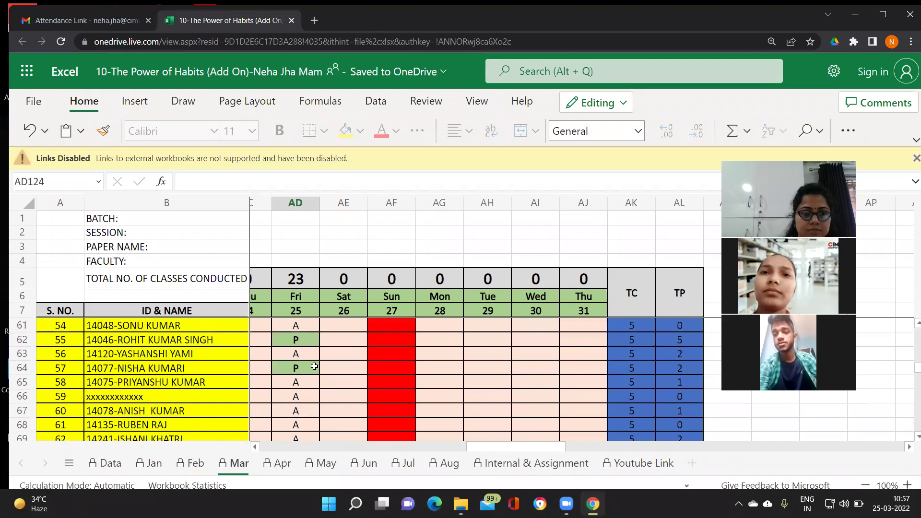
{"action": "scroll", "coordinate": [314, 366], "scroll_direction": "up", "scroll_amount": 2}
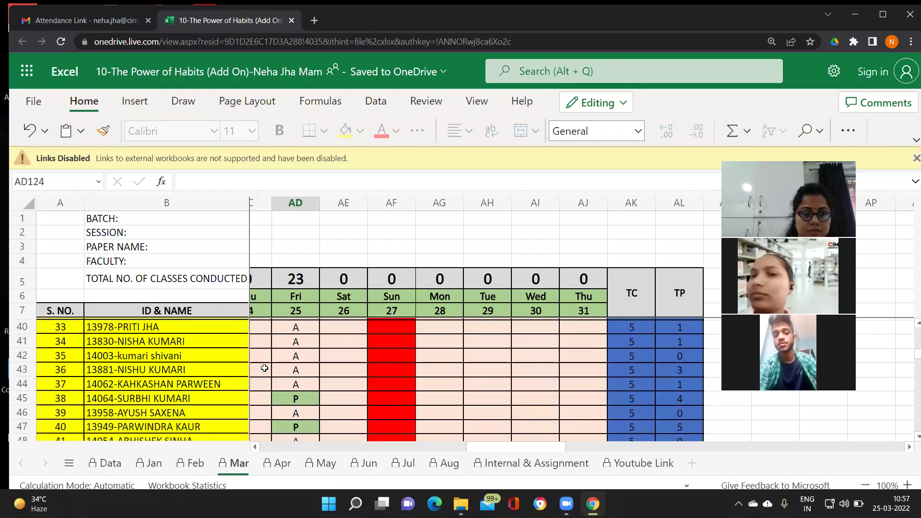
{"action": "left_click", "coordinate": [294, 382]}
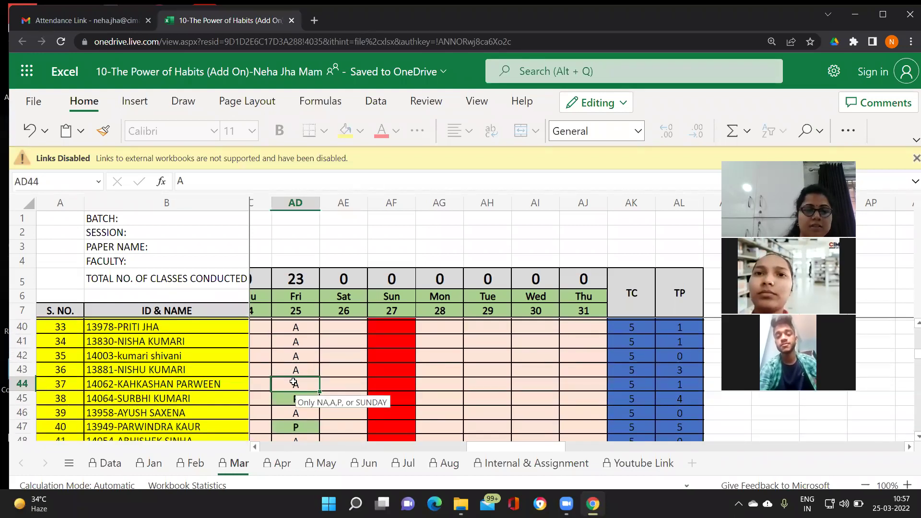
{"action": "type", "text": "P"}
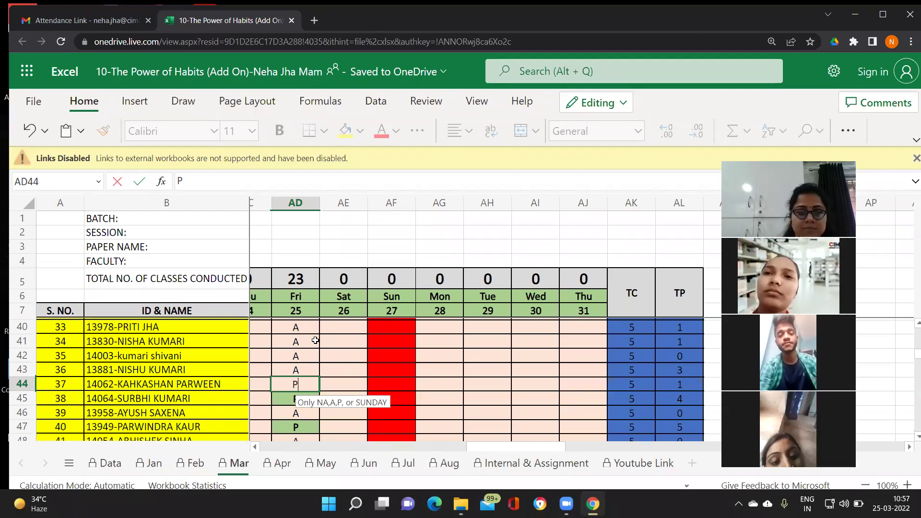
Mark the student at serial number 28 present for Friday 25 by setting AD35 to P.
{"action": "scroll", "coordinate": [315, 340], "scroll_direction": "up", "scroll_amount": 3}
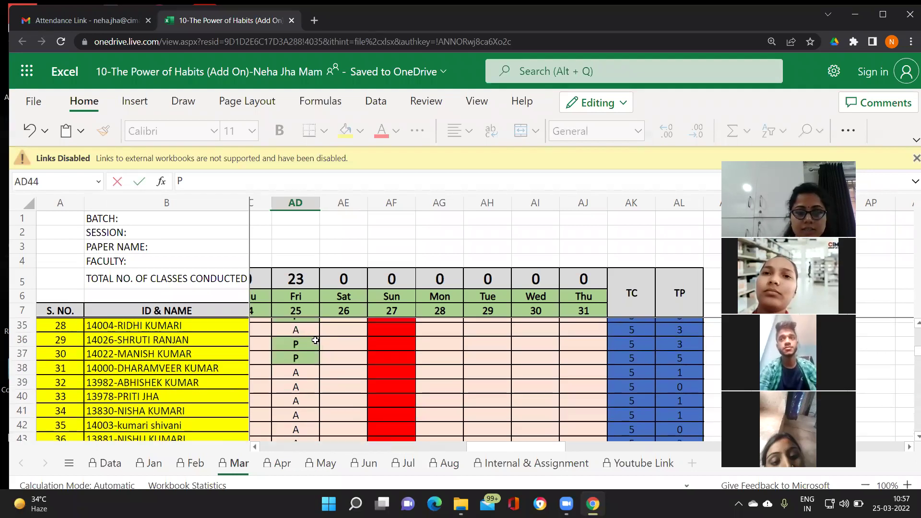
{"action": "left_click", "coordinate": [305, 340]}
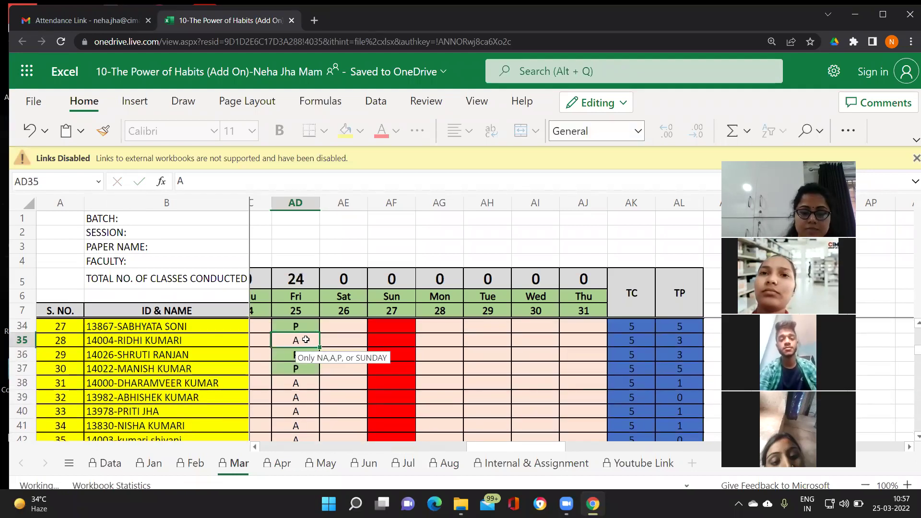
{"action": "type", "text": "P"}
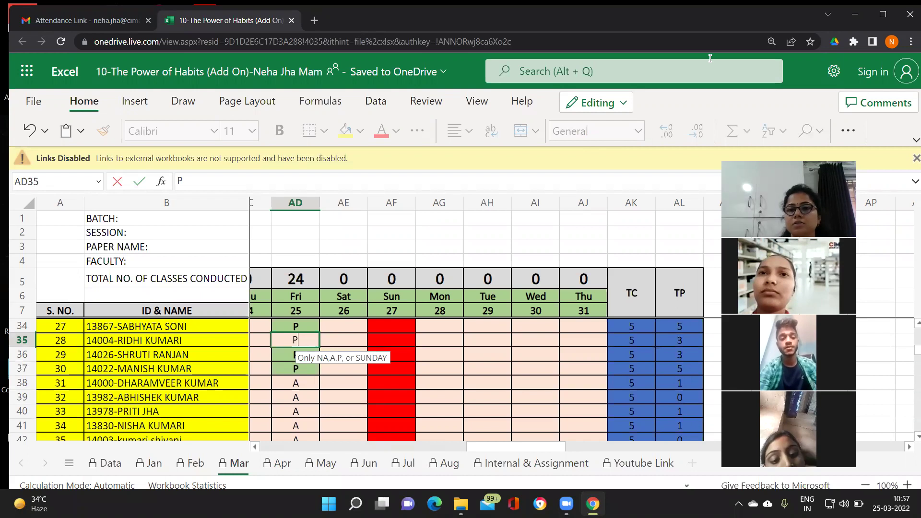